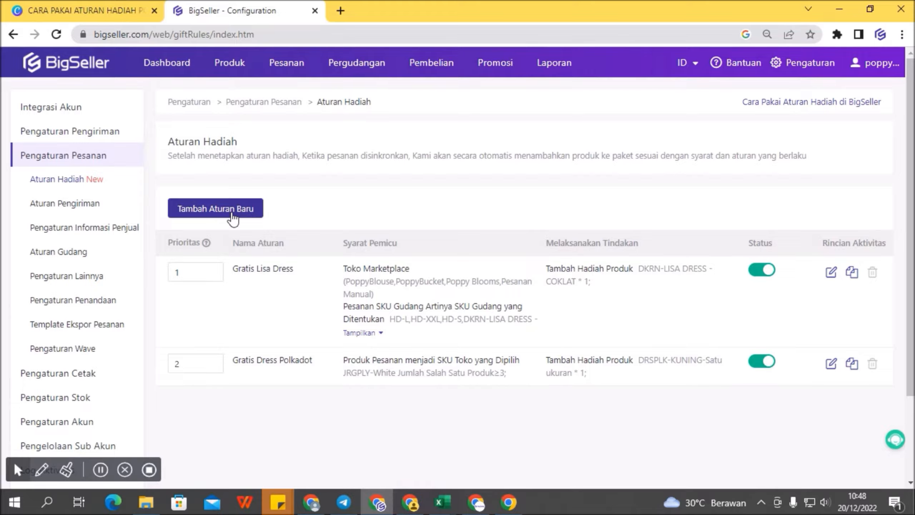
Create a new gift rule and name it "Hadiah 1"
{"action": "left_click", "coordinate": [232, 213]}
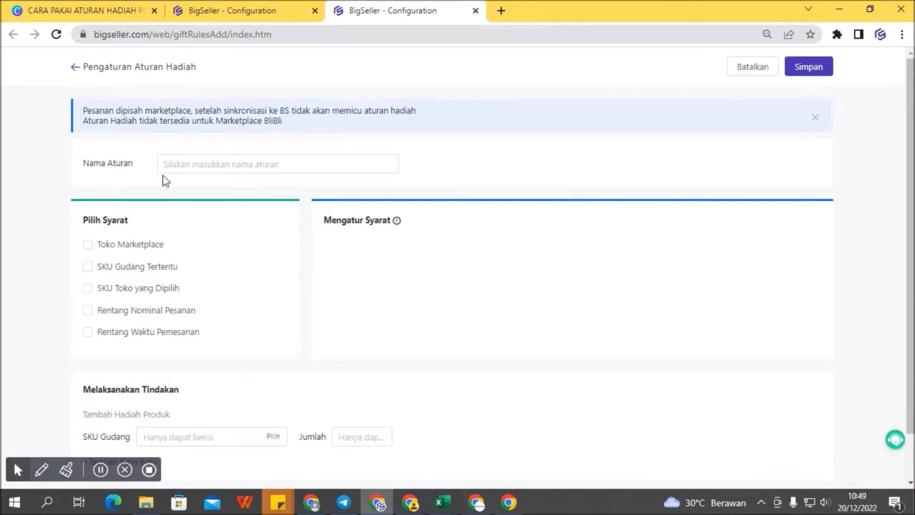
{"action": "left_click", "coordinate": [182, 163]}
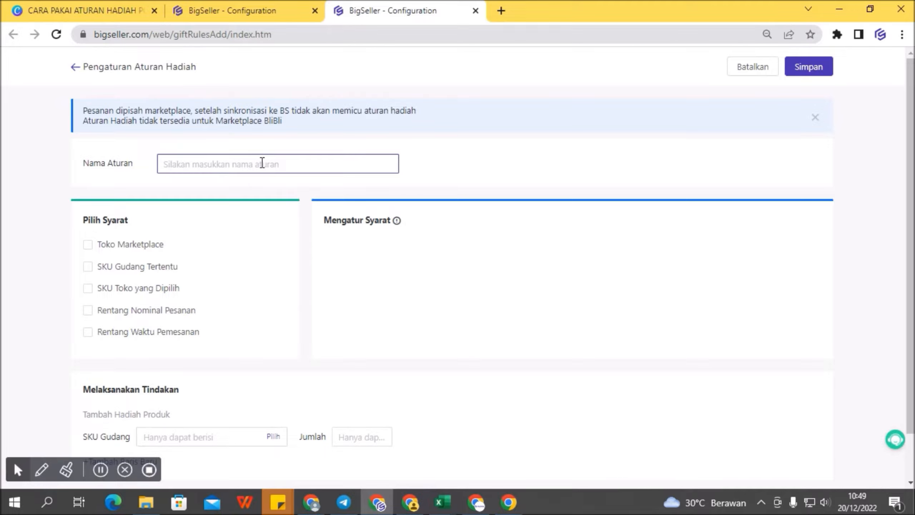
{"action": "type", "text": "Hadia"}
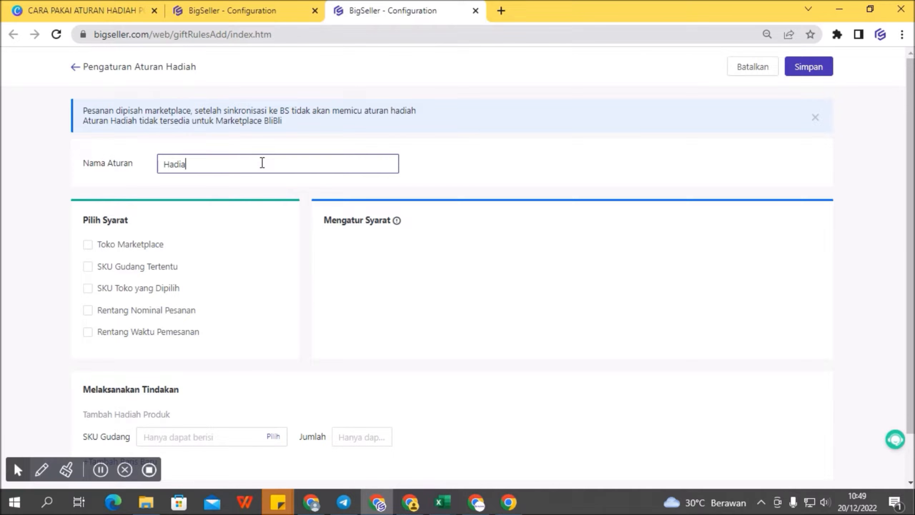
{"action": "type", "text": "h 1"}
{"action": "left_click", "coordinate": [104, 471]}
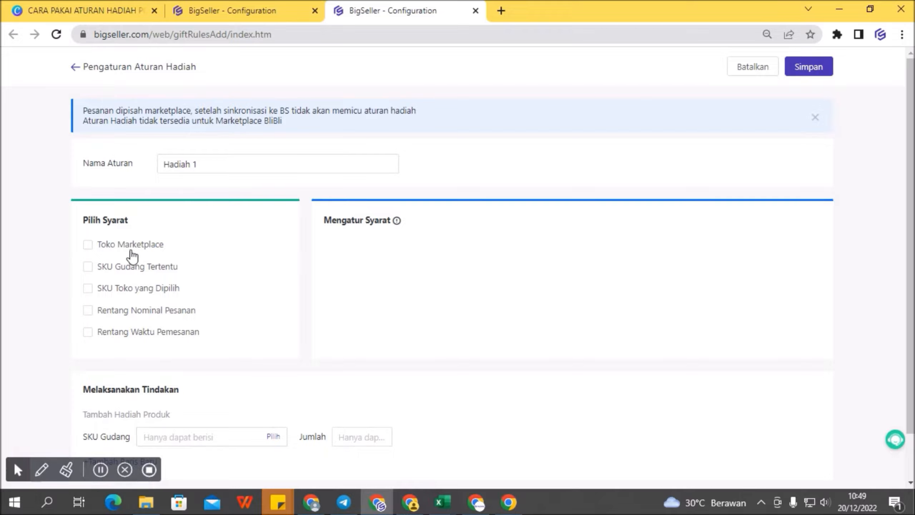
Enable the Toko Marketplace condition and apply it to the Shopee store PoppyBlouse and the TikTok store popeye
{"action": "left_click", "coordinate": [88, 248]}
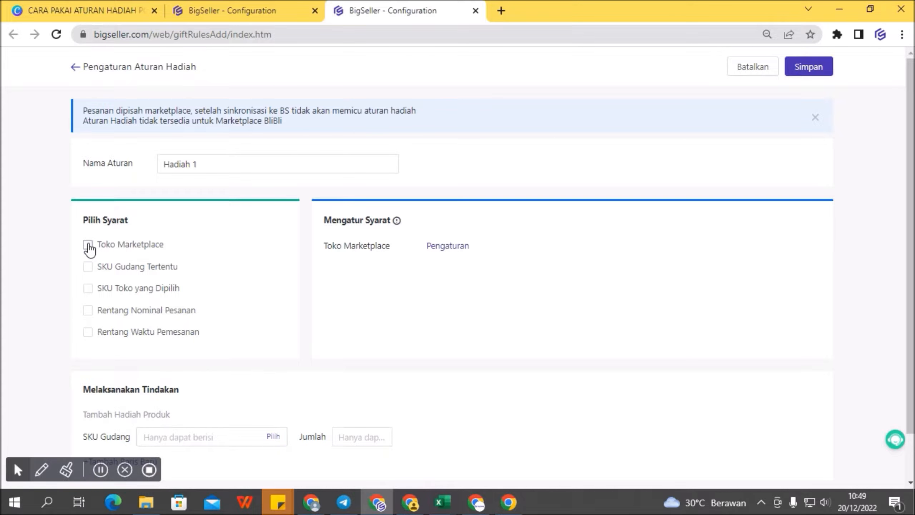
{"action": "left_click", "coordinate": [454, 248]}
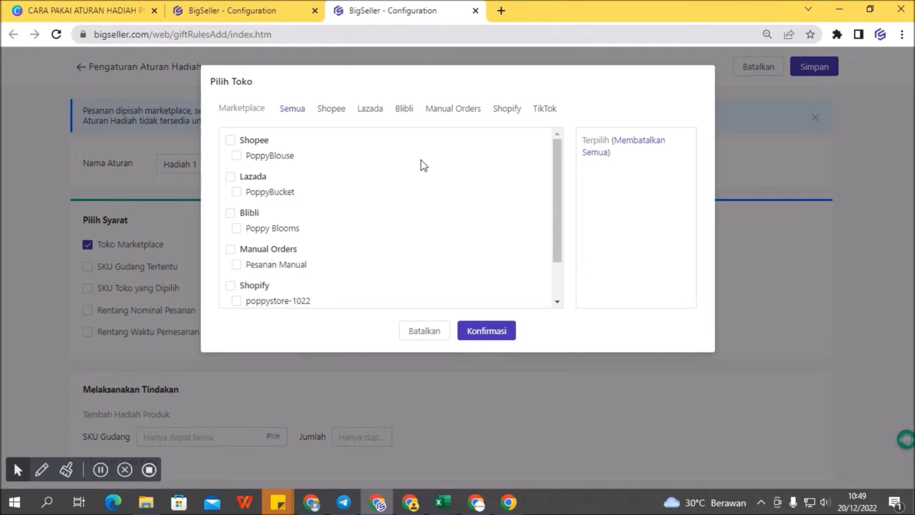
{"action": "scroll", "coordinate": [425, 177], "scroll_direction": "down", "scroll_amount": 2}
{"action": "scroll", "coordinate": [420, 182], "scroll_direction": "up", "scroll_amount": 2}
{"action": "scroll", "coordinate": [274, 170], "scroll_direction": "down", "scroll_amount": 2}
{"action": "scroll", "coordinate": [307, 203], "scroll_direction": "up", "scroll_amount": 2}
{"action": "left_click", "coordinate": [232, 141]}
{"action": "scroll", "coordinate": [323, 196], "scroll_direction": "down", "scroll_amount": 3}
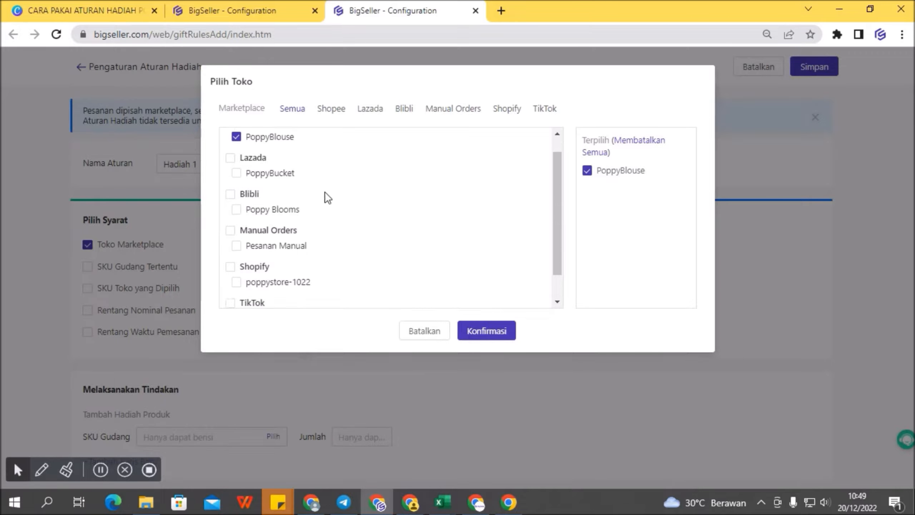
{"action": "left_click", "coordinate": [231, 274]}
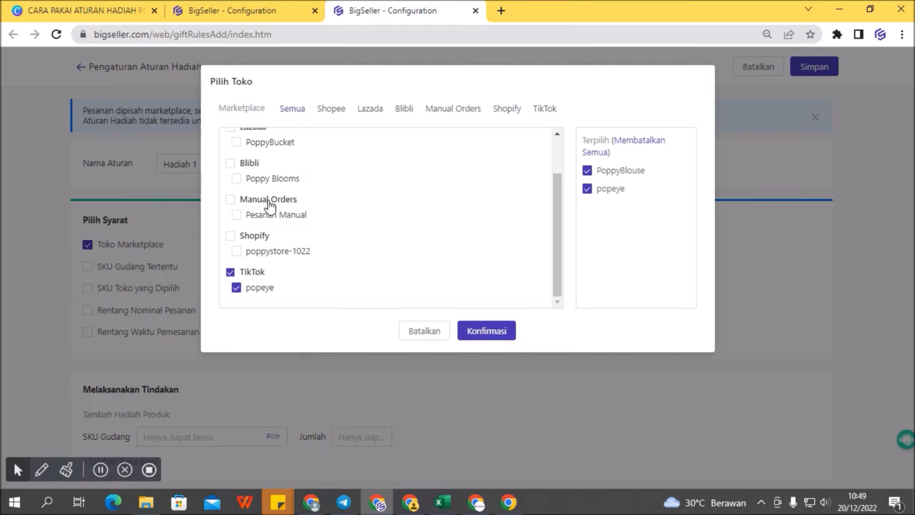
{"action": "scroll", "coordinate": [272, 209], "scroll_direction": "up", "scroll_amount": 3}
{"action": "scroll", "coordinate": [272, 209], "scroll_direction": "down", "scroll_amount": 3}
{"action": "left_click", "coordinate": [485, 332]}
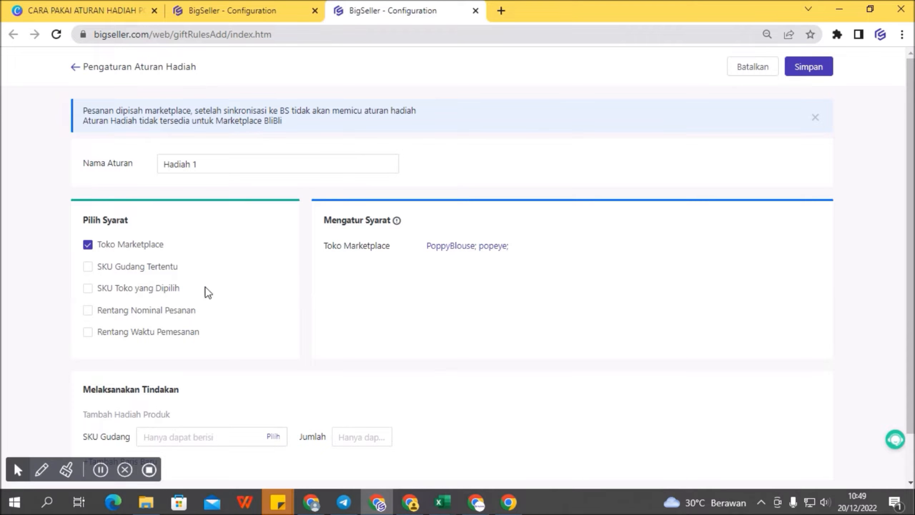
Enable the SKU Gudang Tertentu condition and select the products HNK - Blue, HNK - Black, HNK - Maroon and DBMK-Maroon-Jumbo
{"action": "left_click", "coordinate": [92, 267]}
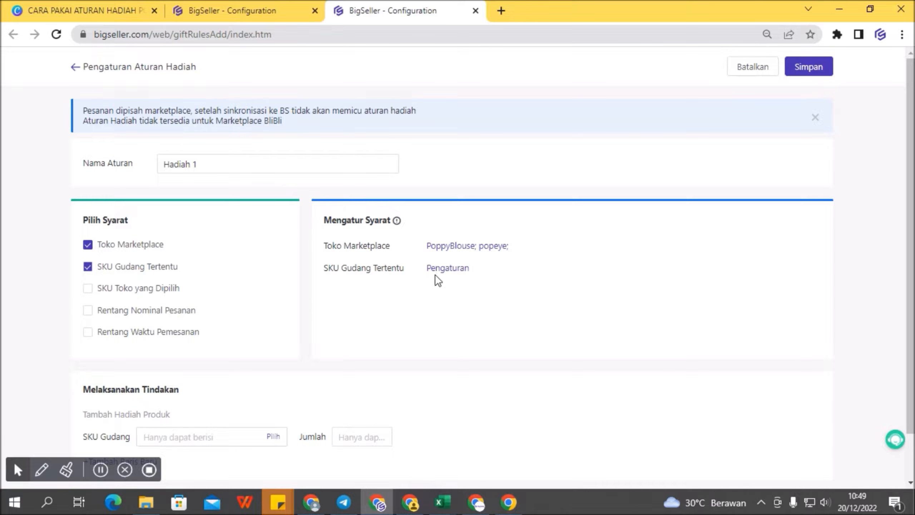
{"action": "left_click", "coordinate": [447, 269]}
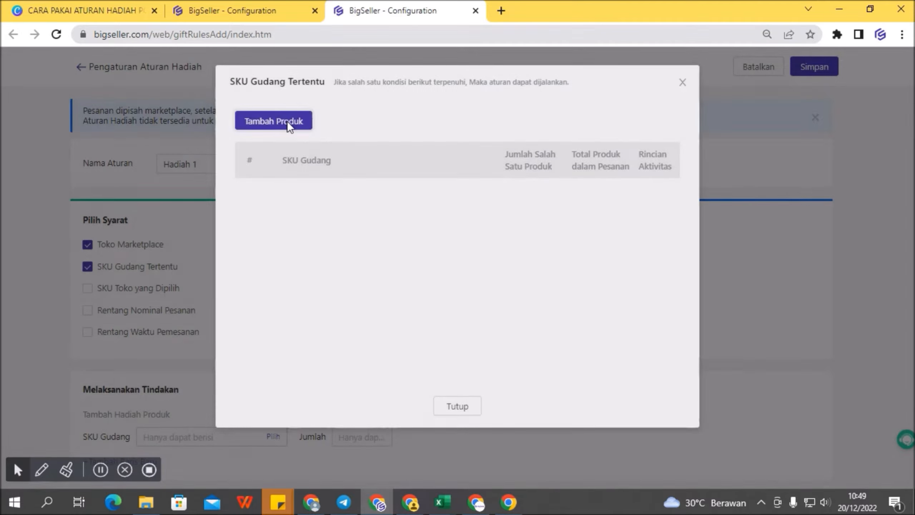
{"action": "left_click", "coordinate": [288, 122]}
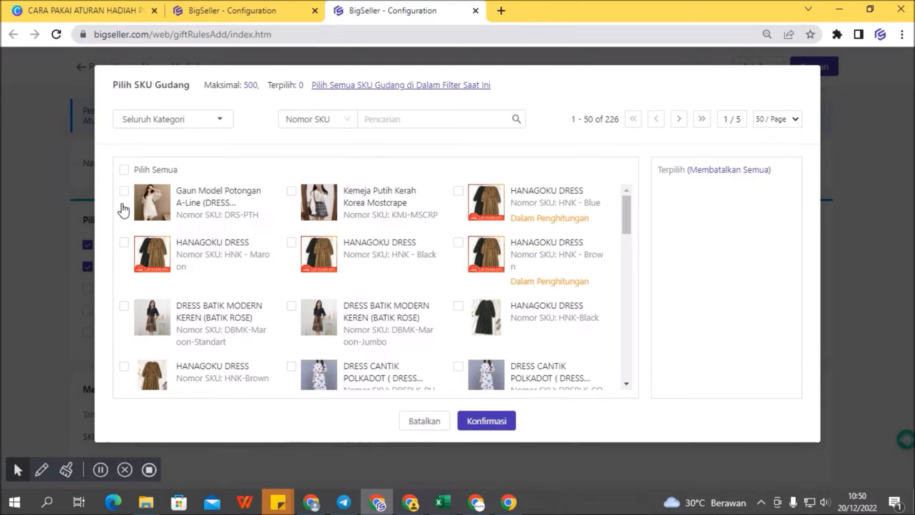
{"action": "left_click", "coordinate": [124, 169]}
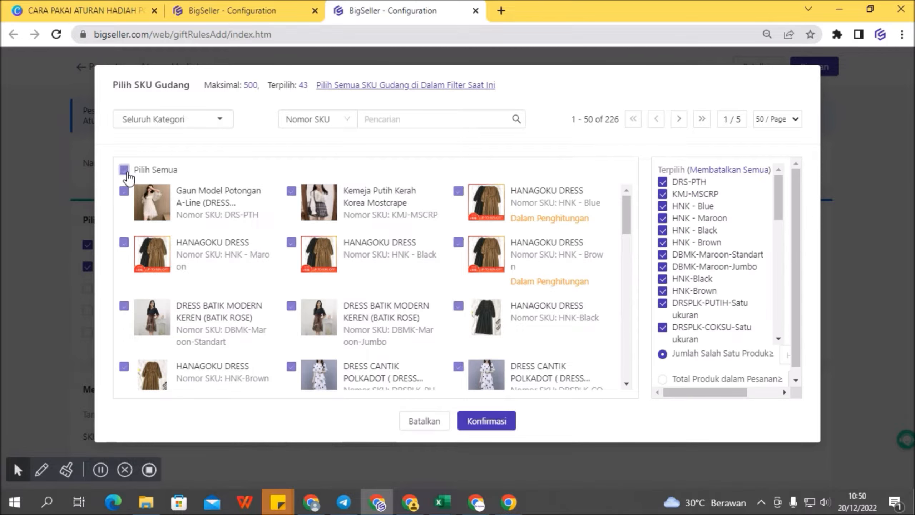
{"action": "left_click", "coordinate": [124, 169]}
{"action": "left_click", "coordinate": [459, 190]}
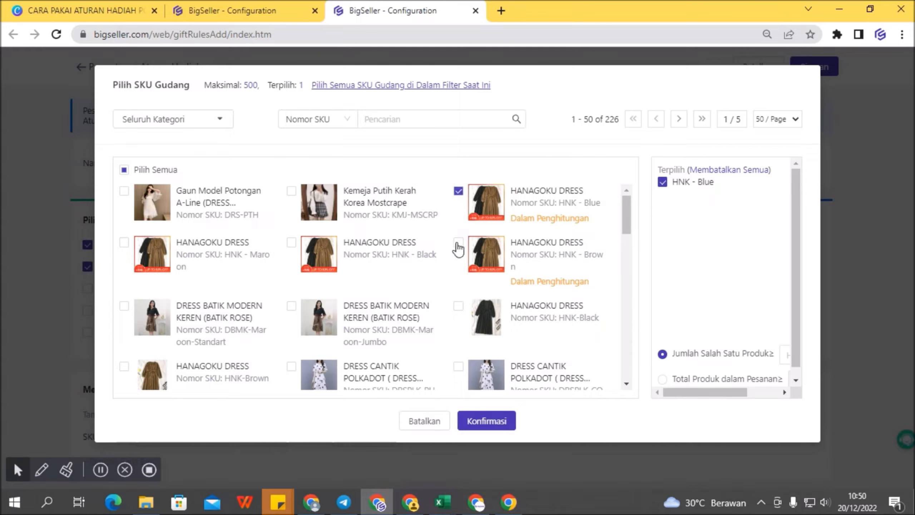
{"action": "left_click", "coordinate": [292, 243]}
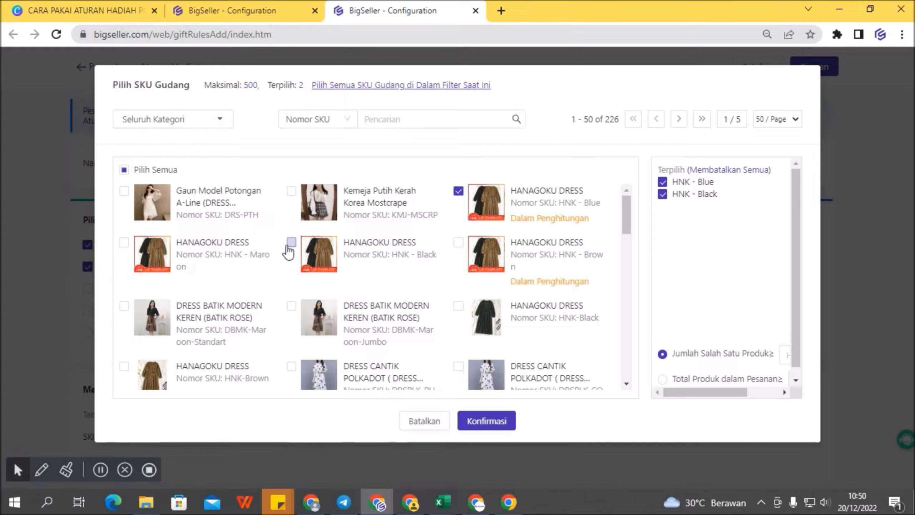
{"action": "left_click", "coordinate": [125, 243]}
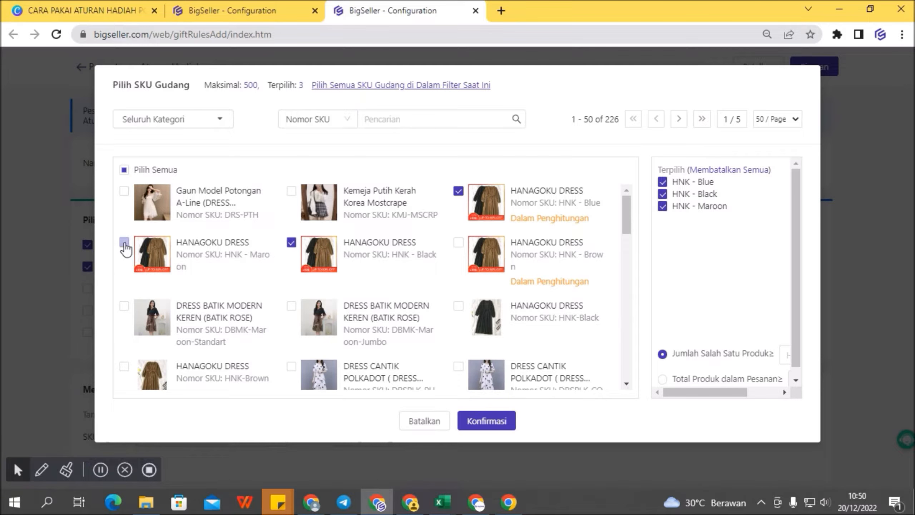
{"action": "left_click", "coordinate": [291, 306]}
Set the Jumlah Salah Satu Produk minimum for the selected warehouse SKUs to 10
{"action": "scroll", "coordinate": [722, 299], "scroll_direction": "down", "scroll_amount": 1}
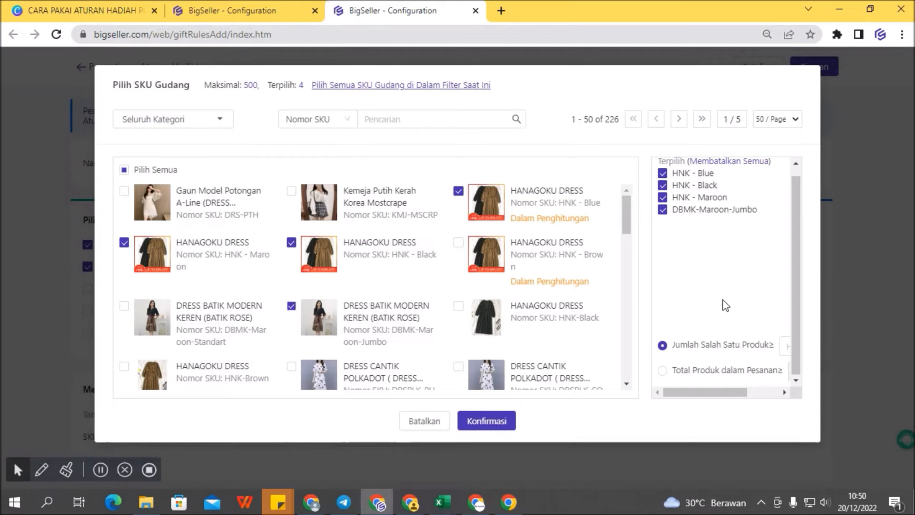
{"action": "left_click_drag", "start_coordinate": [711, 393], "coordinate": [668, 402]}
{"action": "left_click_drag", "start_coordinate": [708, 392], "coordinate": [736, 392]}
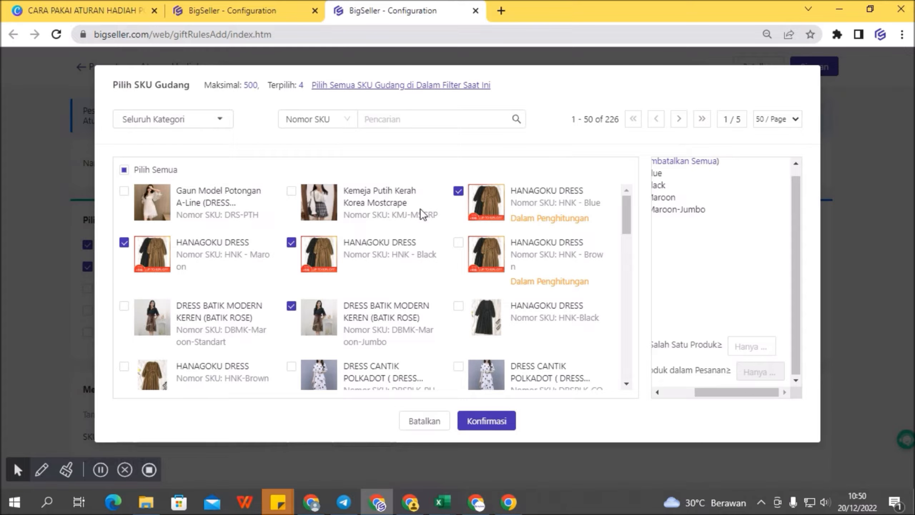
{"action": "left_click", "coordinate": [768, 350]}
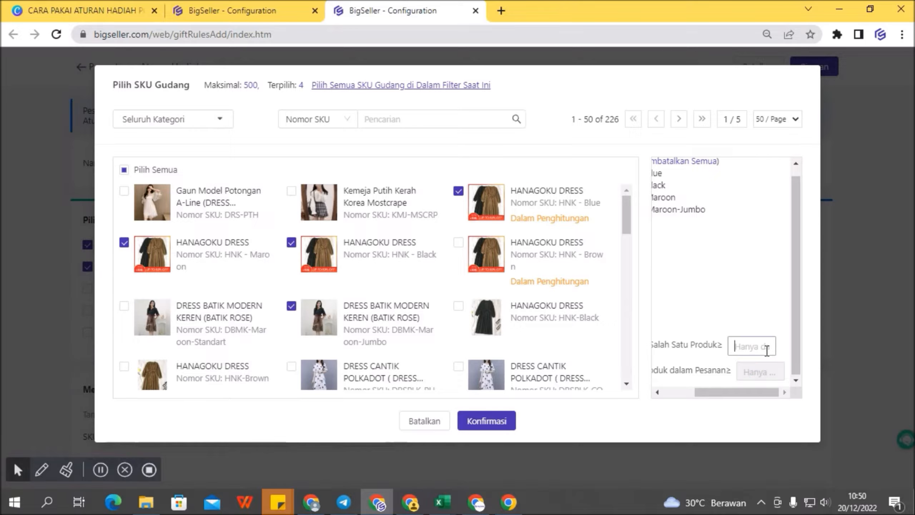
{"action": "type", "text": "10"}
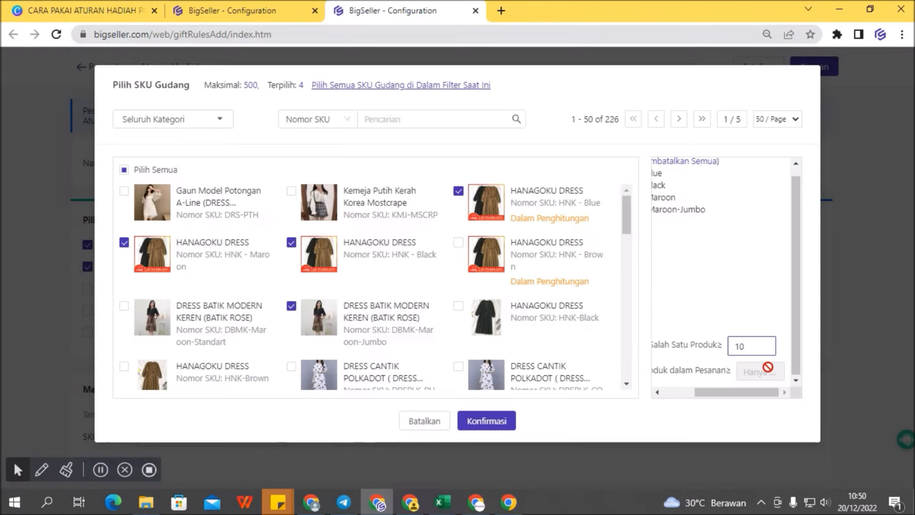
Base the warehouse SKU condition on Total Produk dalam Pesanan with a minimum of 5 and confirm the product group
{"action": "scroll", "coordinate": [725, 393], "scroll_direction": "left", "scroll_amount": 3}
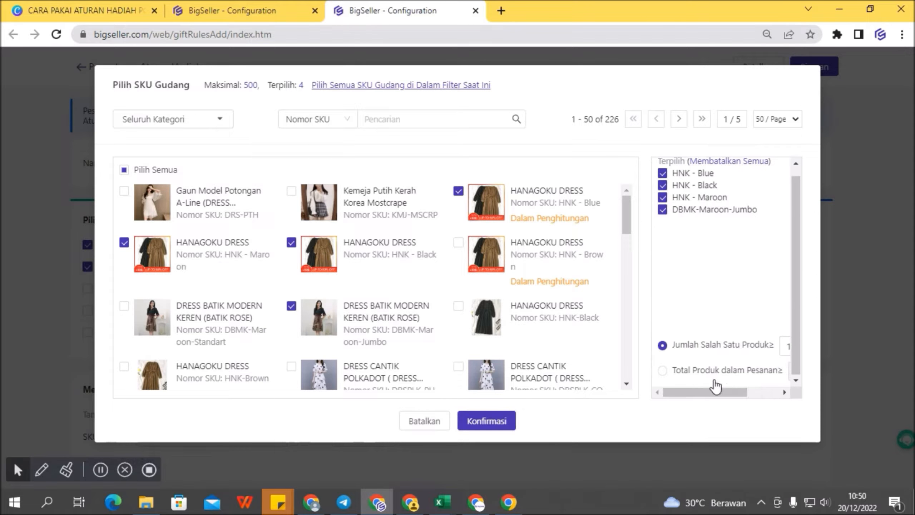
{"action": "left_click", "coordinate": [684, 374]}
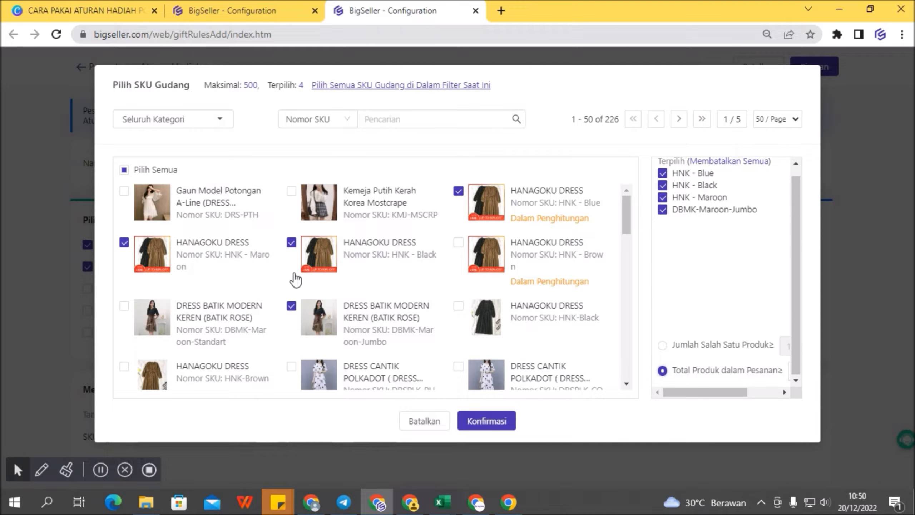
{"action": "left_click_drag", "start_coordinate": [713, 392], "coordinate": [744, 392]}
{"action": "left_click", "coordinate": [756, 371]}
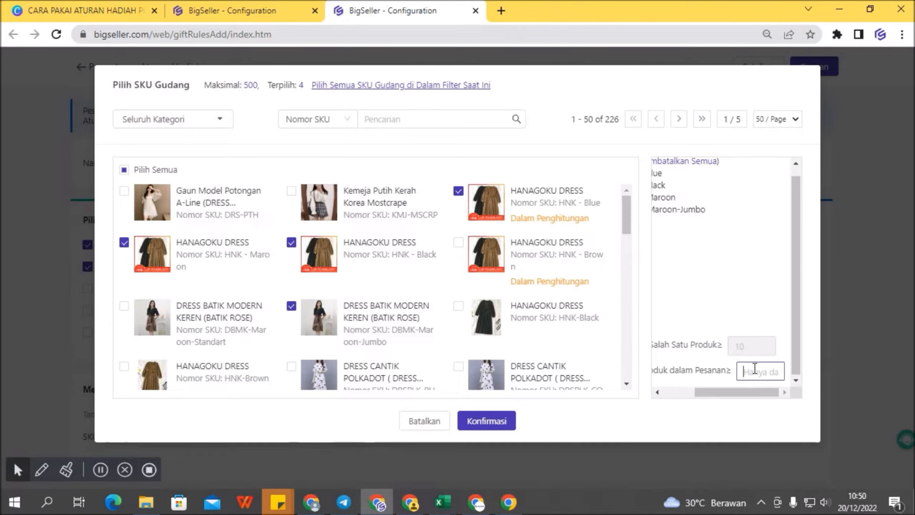
{"action": "type", "text": "5"}
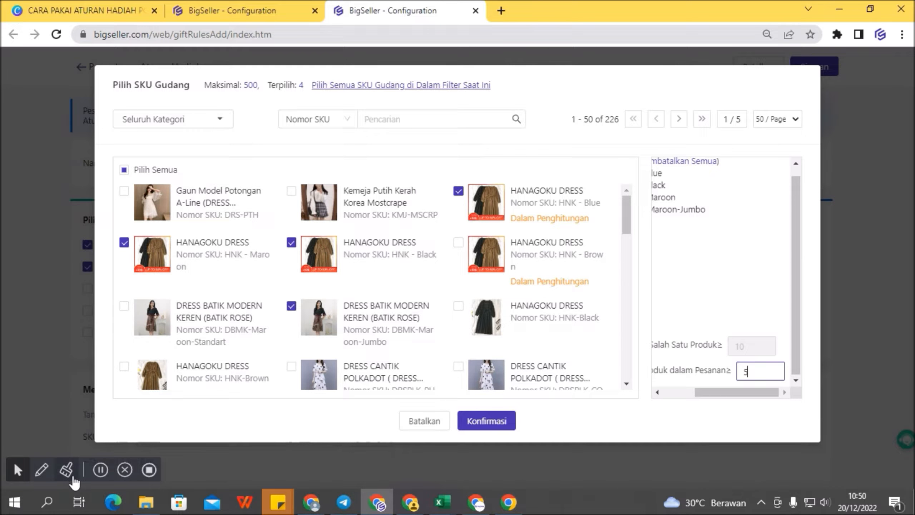
{"action": "left_click", "coordinate": [99, 472]}
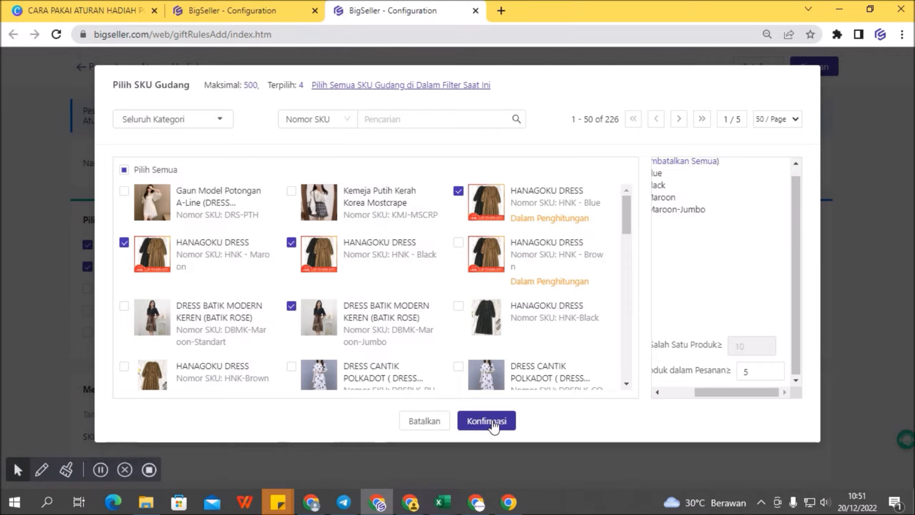
{"action": "left_click", "coordinate": [494, 426]}
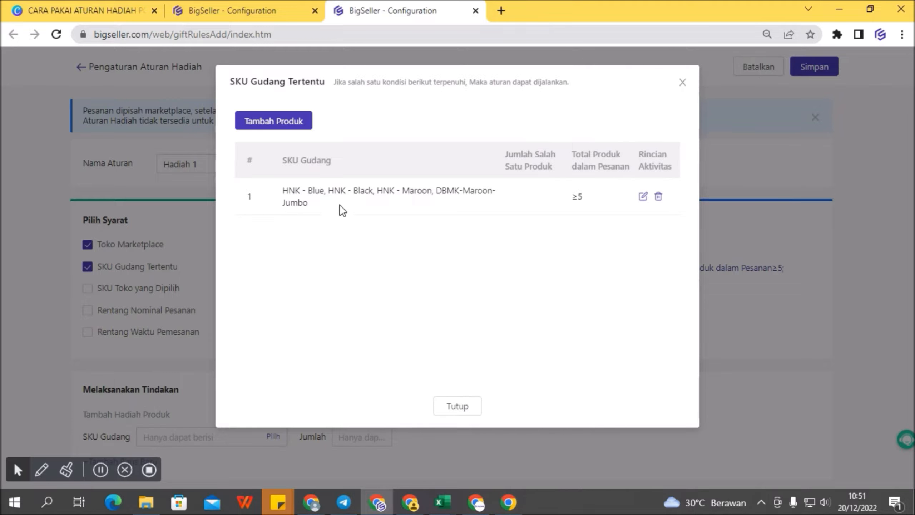
Start a second warehouse SKU group containing the Dress Polos variants DALS-Hijau, DALS-Merah and DALS-Hitam
{"action": "left_click", "coordinate": [286, 122]}
{"action": "scroll", "coordinate": [514, 332], "scroll_direction": "down", "scroll_amount": 10}
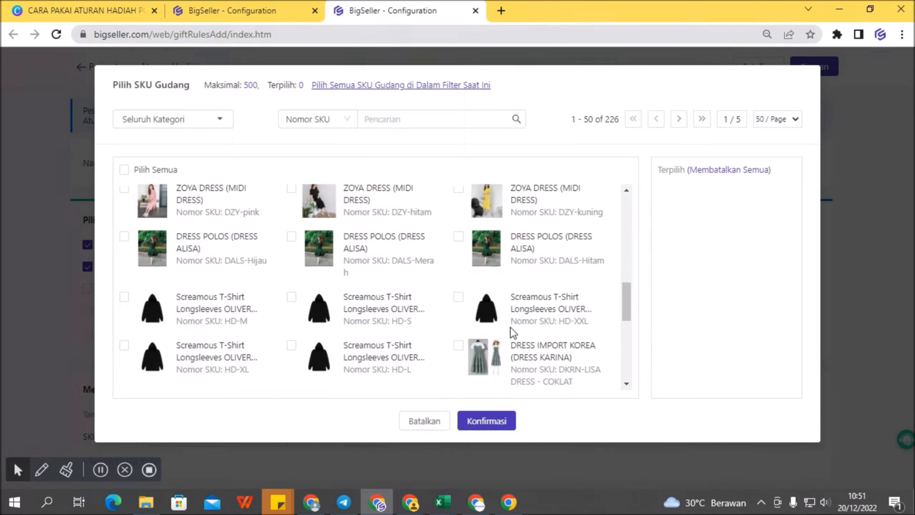
{"action": "scroll", "coordinate": [504, 275], "scroll_direction": "up", "scroll_amount": 2}
{"action": "scroll", "coordinate": [505, 276], "scroll_direction": "down", "scroll_amount": 1}
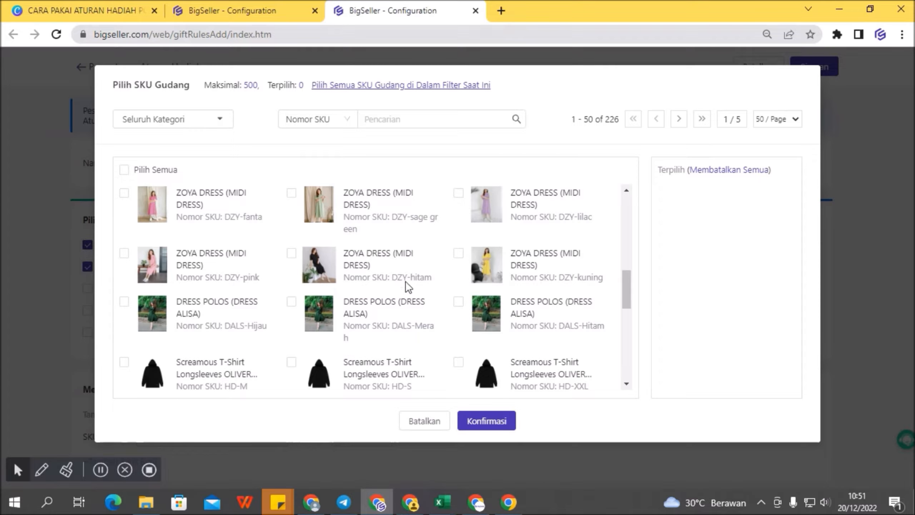
{"action": "left_click", "coordinate": [123, 303]}
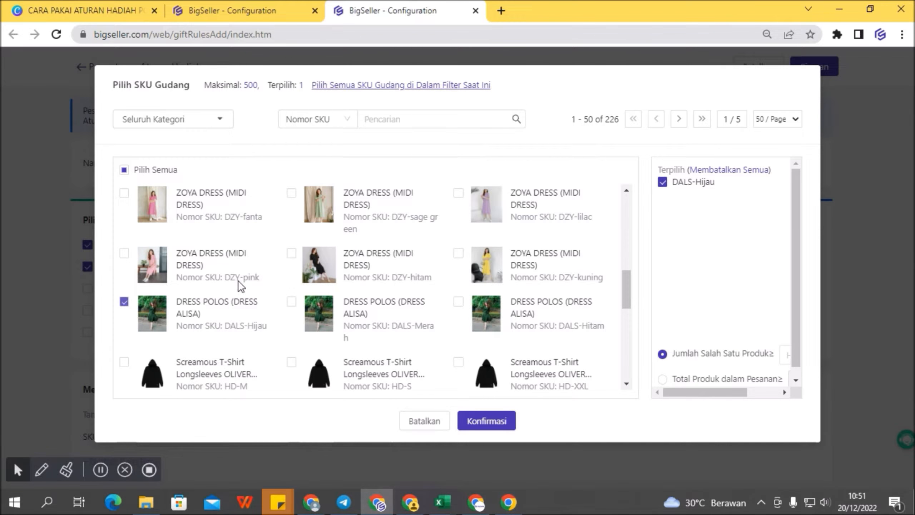
{"action": "left_click", "coordinate": [291, 303]}
{"action": "left_click", "coordinate": [458, 302]}
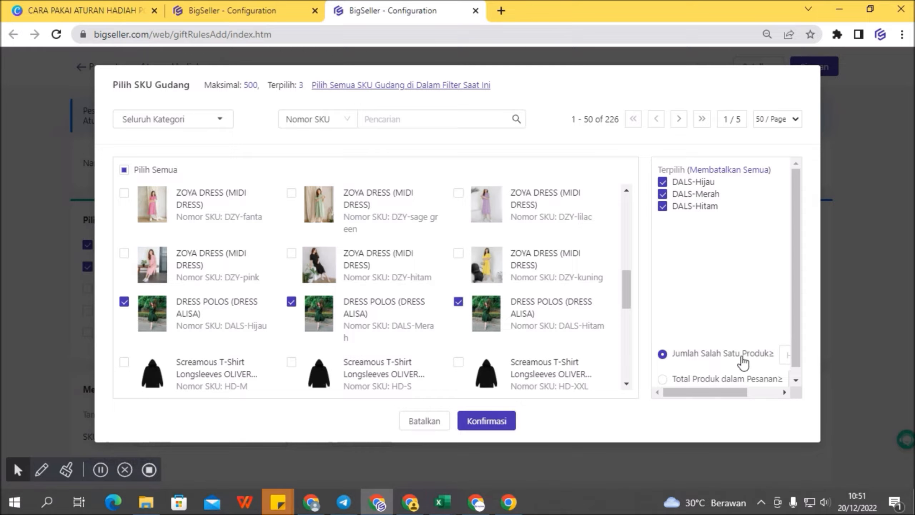
Set the second group's Jumlah Salah Satu Produk minimum to 3, confirm it and close the warehouse SKU settings
{"action": "left_click_drag", "start_coordinate": [708, 393], "coordinate": [795, 384]}
{"action": "left_click", "coordinate": [756, 354]}
{"action": "type", "text": "3"}
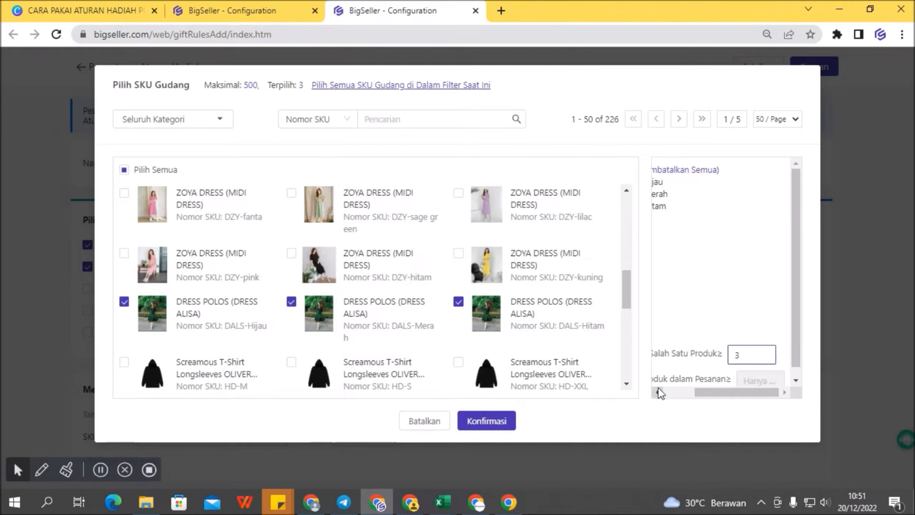
{"action": "left_click_drag", "start_coordinate": [706, 392], "coordinate": [675, 392]}
{"action": "left_click", "coordinate": [485, 422]}
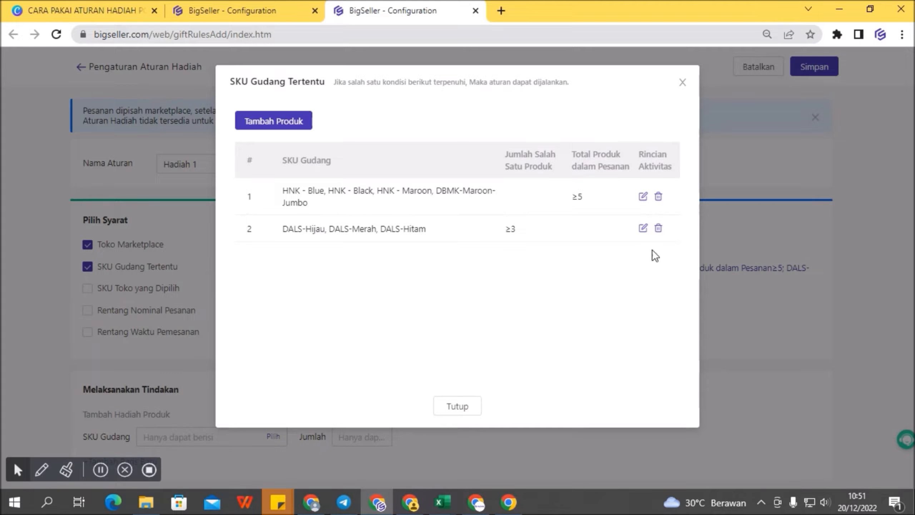
{"action": "left_click", "coordinate": [458, 406]}
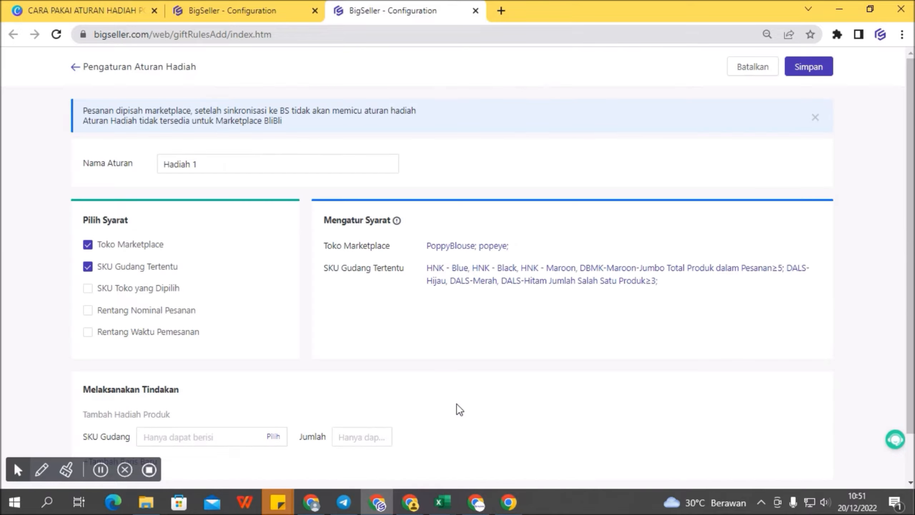
Enable the SKU Toko yang Dipilih condition and open the entry form for adding a store SKU
{"action": "left_click", "coordinate": [88, 289]}
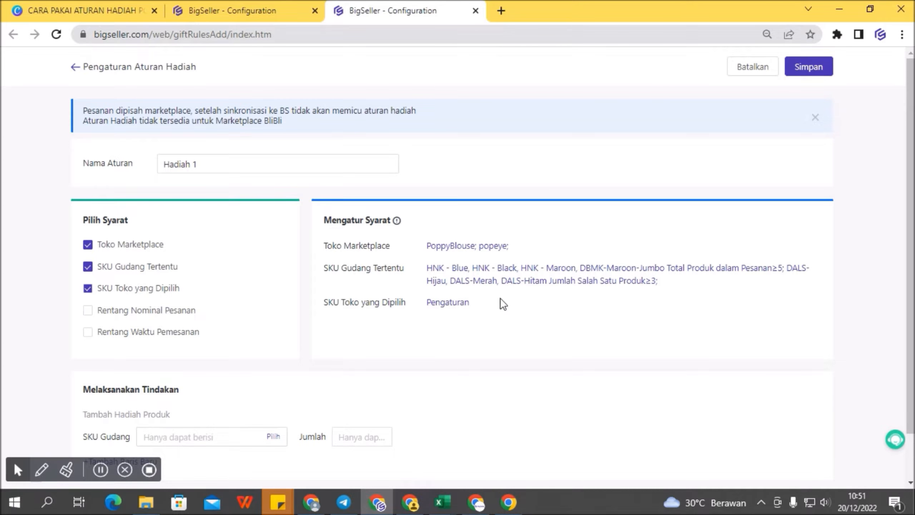
{"action": "left_click", "coordinate": [454, 304]}
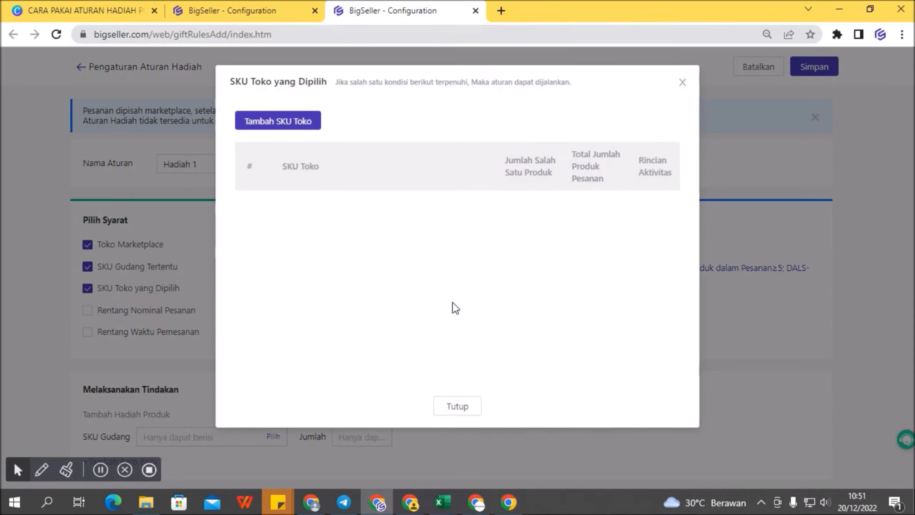
{"action": "left_click", "coordinate": [283, 123]}
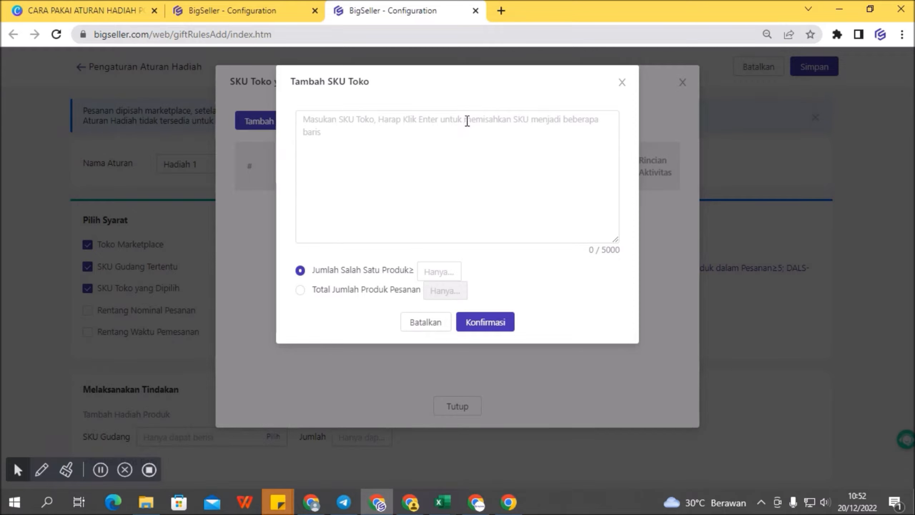
Copy the JRGPLY-White SKU of the Kertas Bucket Bunga product from the live Shopee product list
{"action": "left_click", "coordinate": [273, 10]}
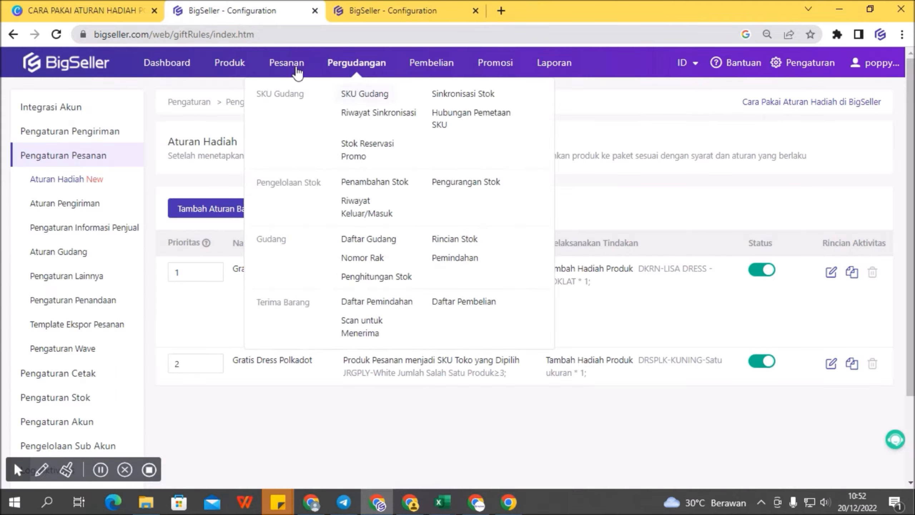
{"action": "mouse_move", "coordinate": [230, 62]}
{"action": "left_click", "coordinate": [277, 159]}
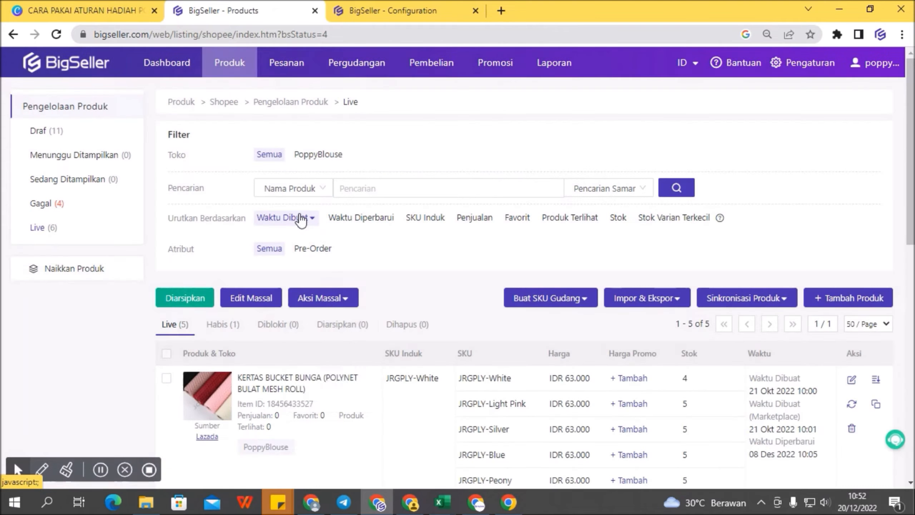
{"action": "scroll", "coordinate": [469, 274], "scroll_direction": "down", "scroll_amount": 3}
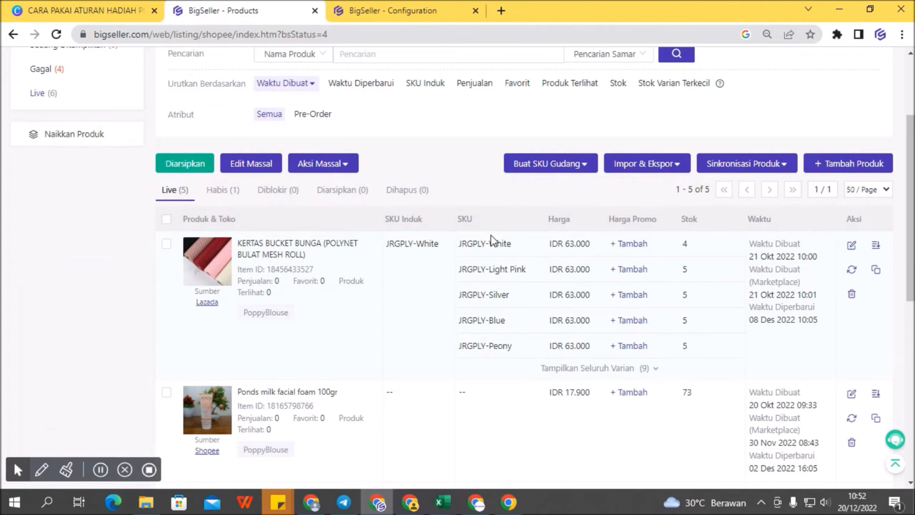
{"action": "left_click", "coordinate": [504, 247]}
{"action": "scroll", "coordinate": [396, 242], "scroll_direction": "up", "scroll_amount": 3}
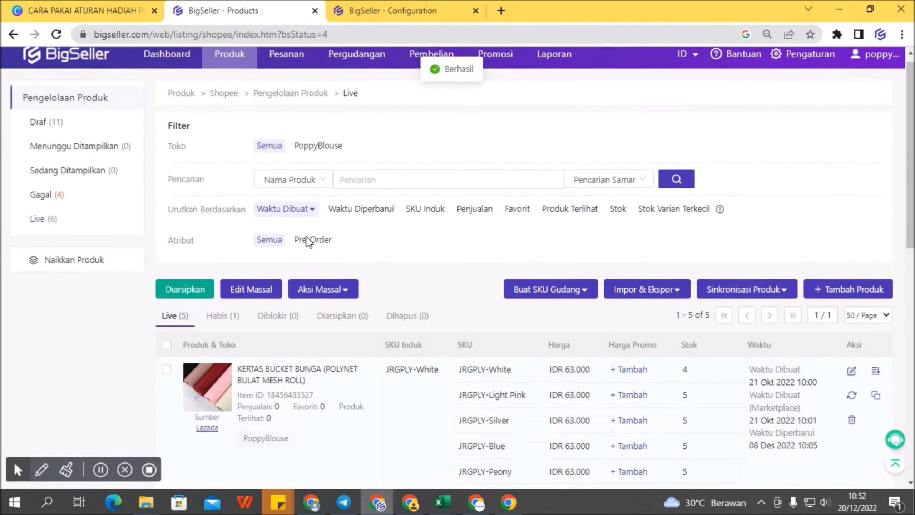
Return to the gift rule and enter JRGPLY-White as the store SKU
{"action": "mouse_move", "coordinate": [334, 57]}
{"action": "left_click", "coordinate": [373, 10]}
{"action": "left_click", "coordinate": [367, 117]}
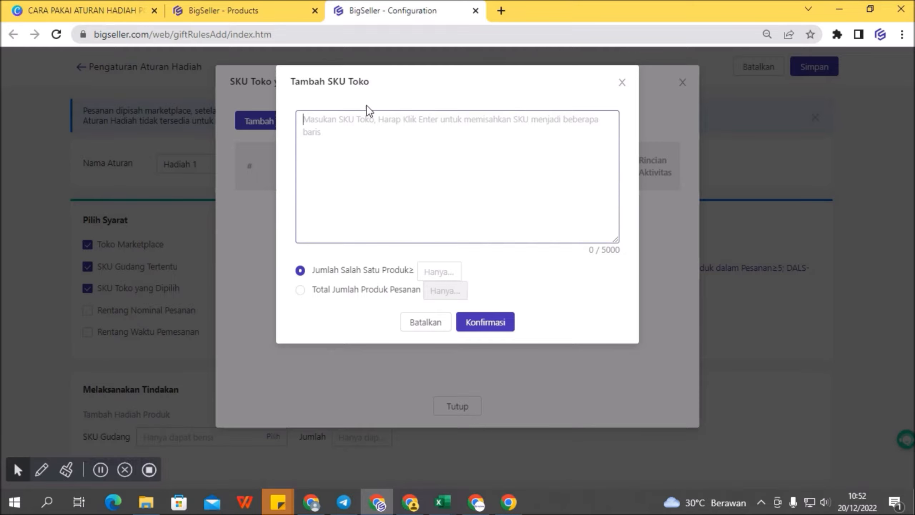
{"action": "type", "text": "JRGPLY-White"}
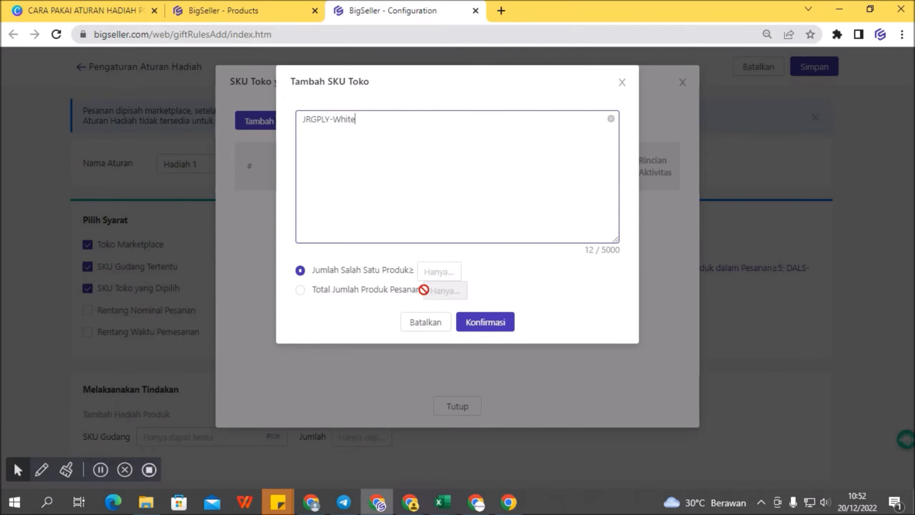
Set the store SKU's Jumlah Salah Satu Produk minimum to 4, confirm it and close the store SKU settings
{"action": "left_click", "coordinate": [437, 272]}
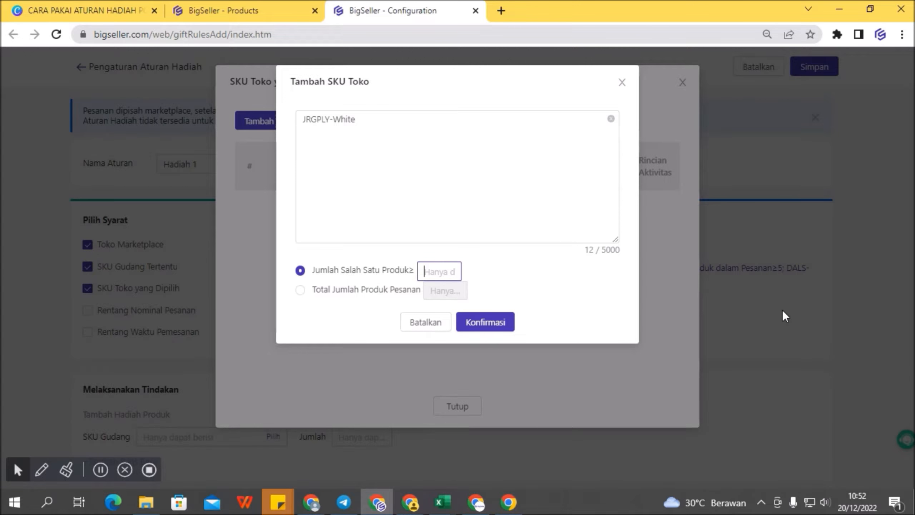
{"action": "type", "text": "4"}
{"action": "left_click", "coordinate": [487, 322]}
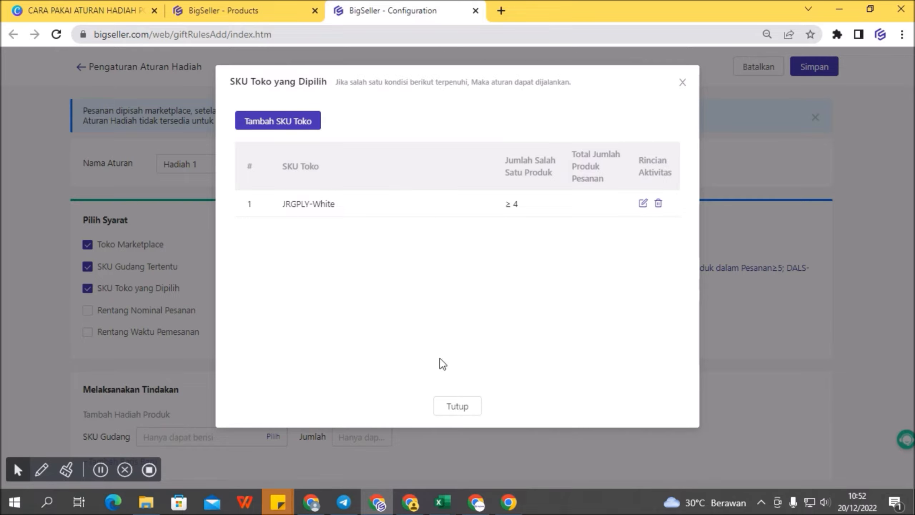
{"action": "left_click", "coordinate": [288, 135]}
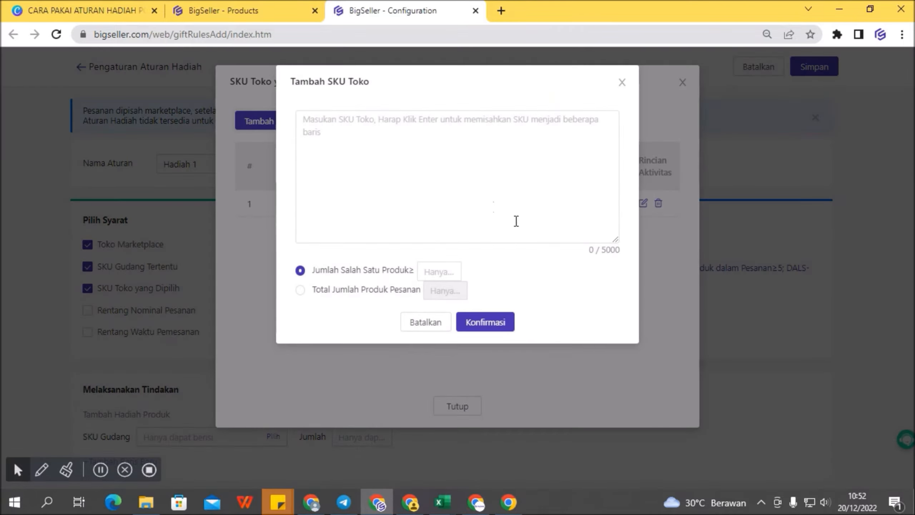
{"action": "left_click", "coordinate": [622, 83]}
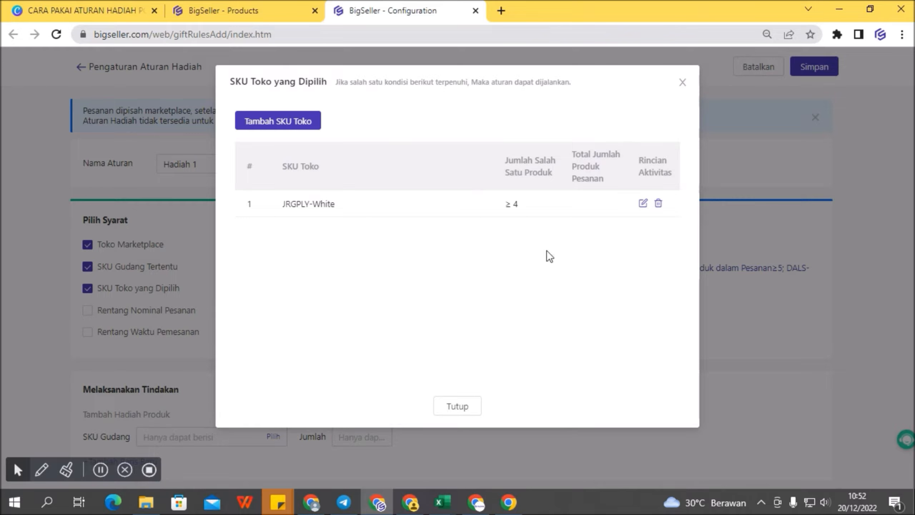
{"action": "left_click", "coordinate": [464, 409]}
Enable the Rentang Nominal Pesanan condition and set its IDR interval from 50000 to 2000000
{"action": "scroll", "coordinate": [303, 299], "scroll_direction": "down", "scroll_amount": 2}
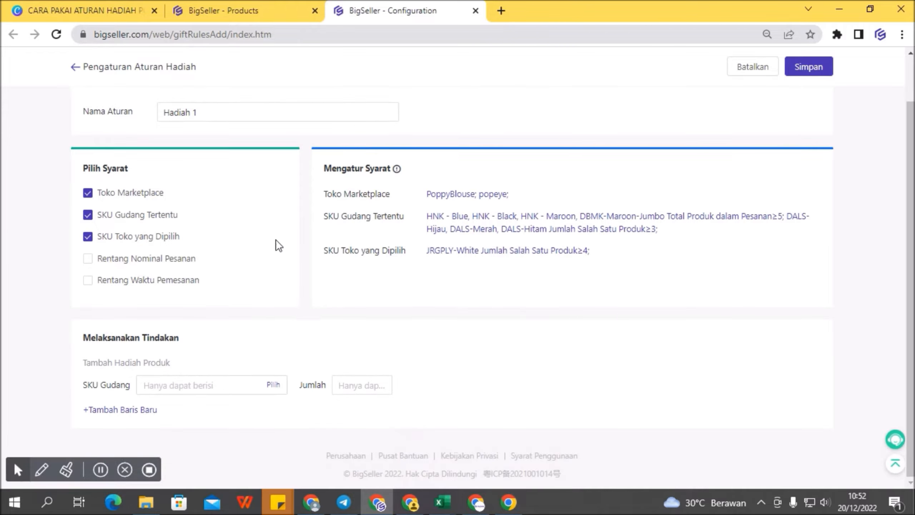
{"action": "left_click", "coordinate": [89, 260]}
{"action": "left_click", "coordinate": [449, 270]}
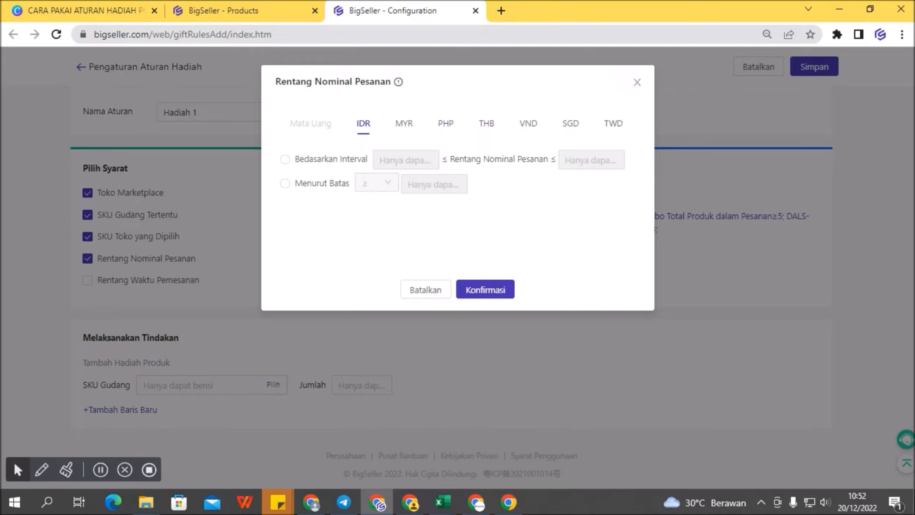
{"action": "left_click", "coordinate": [361, 132]}
{"action": "left_click", "coordinate": [287, 160]}
{"action": "left_click", "coordinate": [434, 159]}
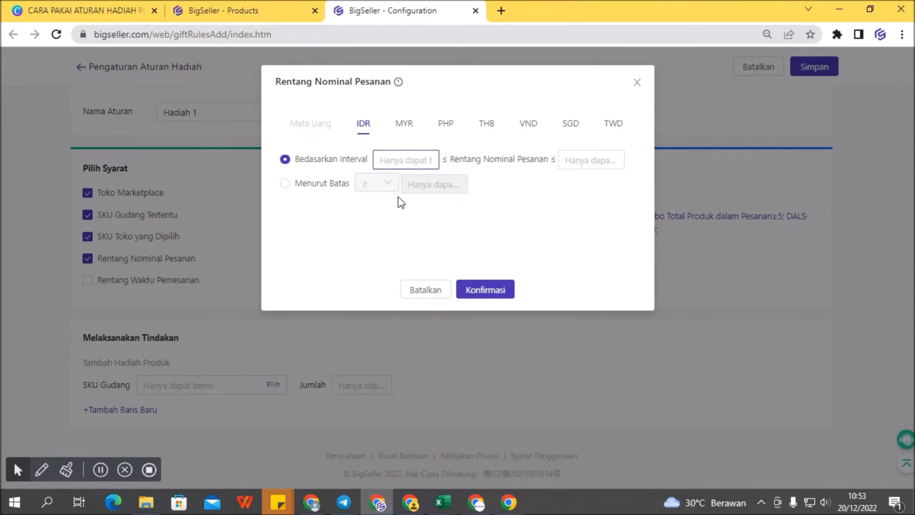
{"action": "type", "text": "50000"}
{"action": "left_click", "coordinate": [587, 152]}
{"action": "type", "text": "200"}
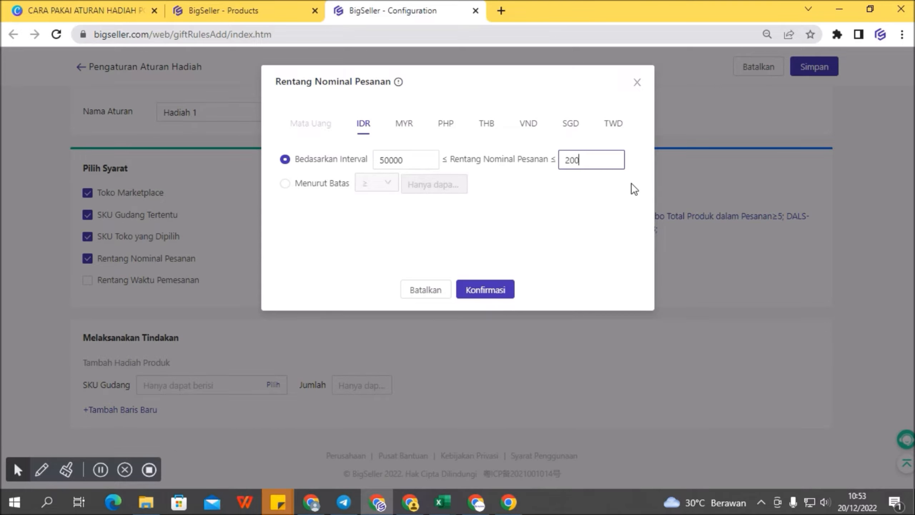
{"action": "type", "text": "0000"}
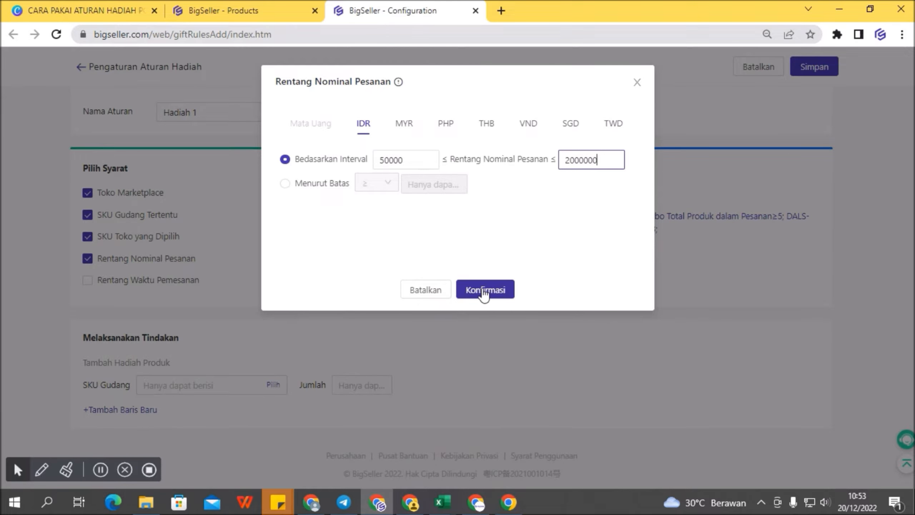
Try a Menurut Batas limit of ≥ 50000 for the IDR order amount
{"action": "left_click", "coordinate": [286, 184]}
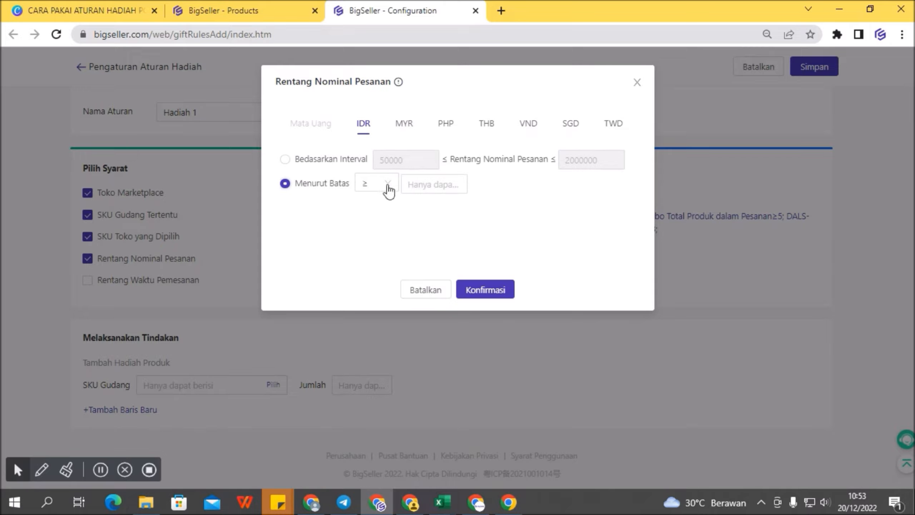
{"action": "left_click", "coordinate": [457, 190]}
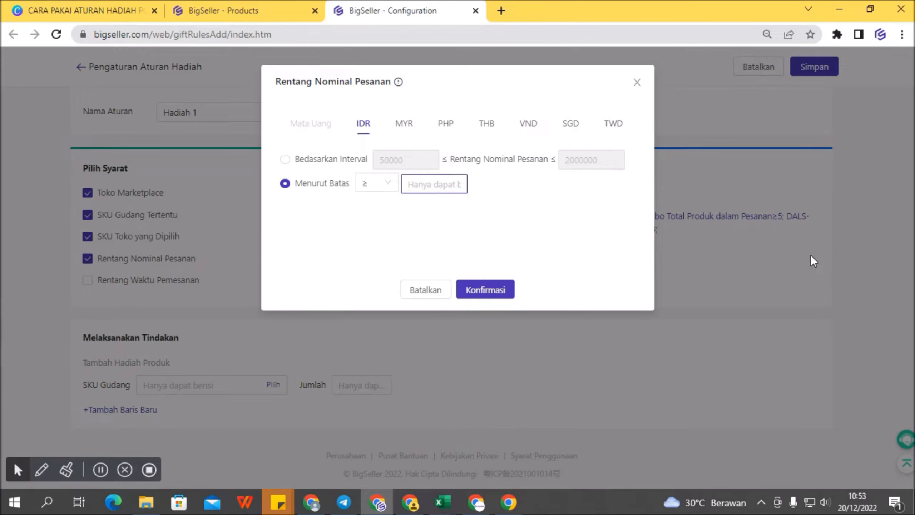
{"action": "type", "text": "50000"}
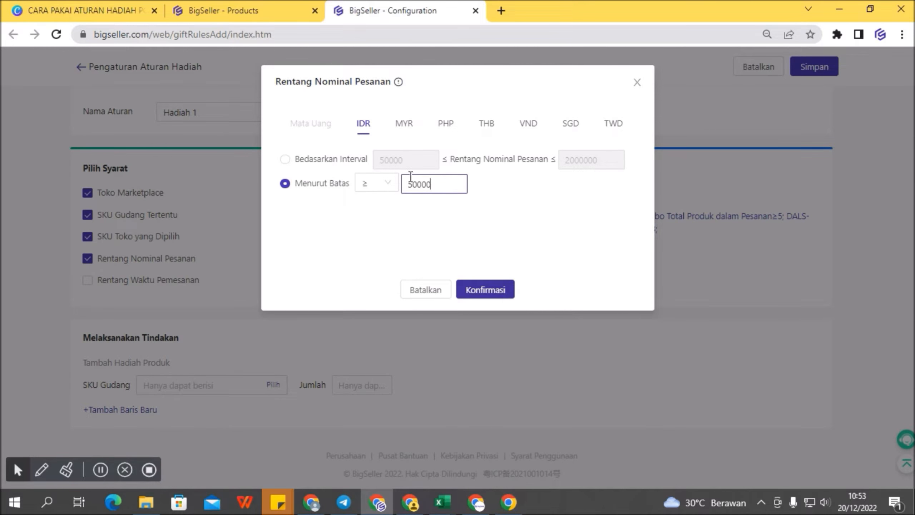
Base the order amount condition on Bedasarkan Interval and confirm it
{"action": "left_click", "coordinate": [284, 159]}
{"action": "left_click", "coordinate": [483, 290]}
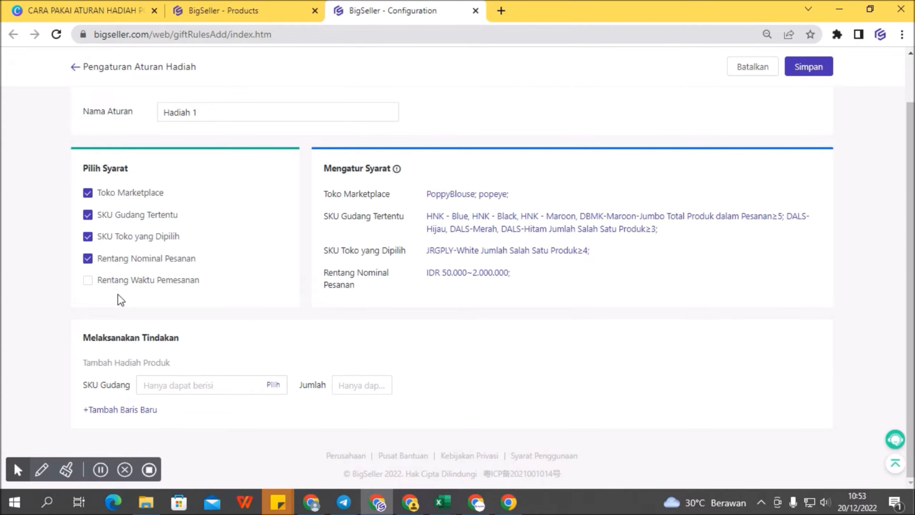
{"action": "left_click", "coordinate": [87, 281]}
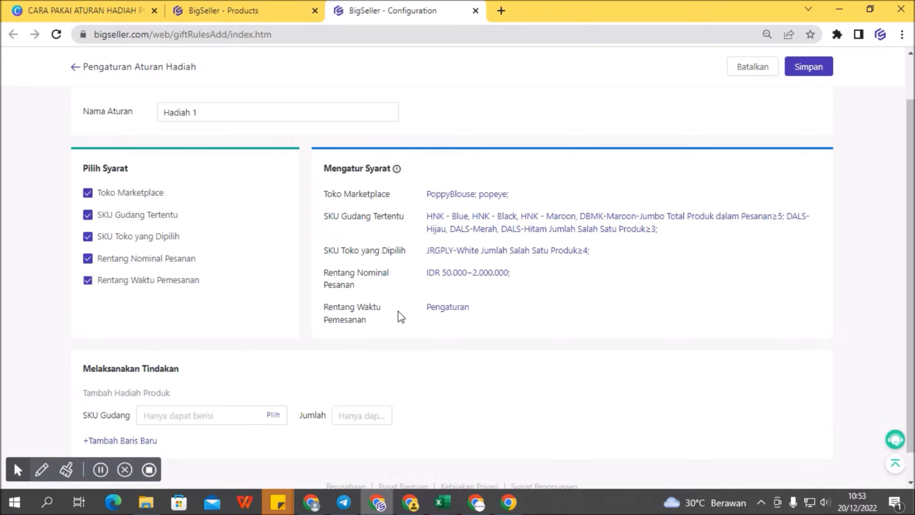
{"action": "left_click", "coordinate": [453, 309]}
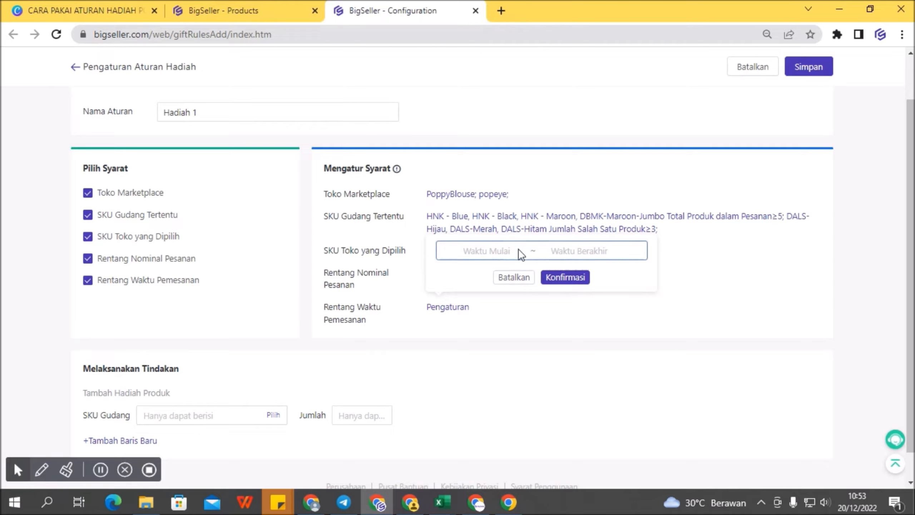
{"action": "left_click", "coordinate": [507, 249]}
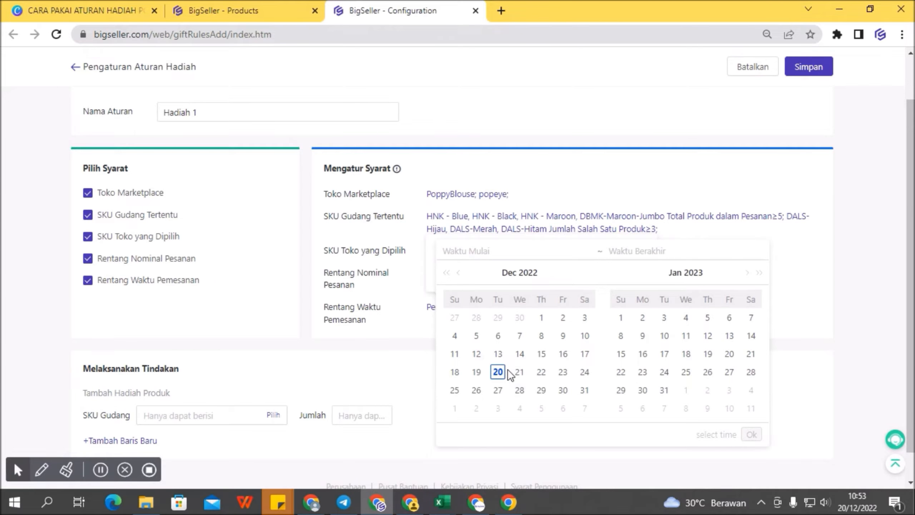
{"action": "left_click", "coordinate": [519, 373]}
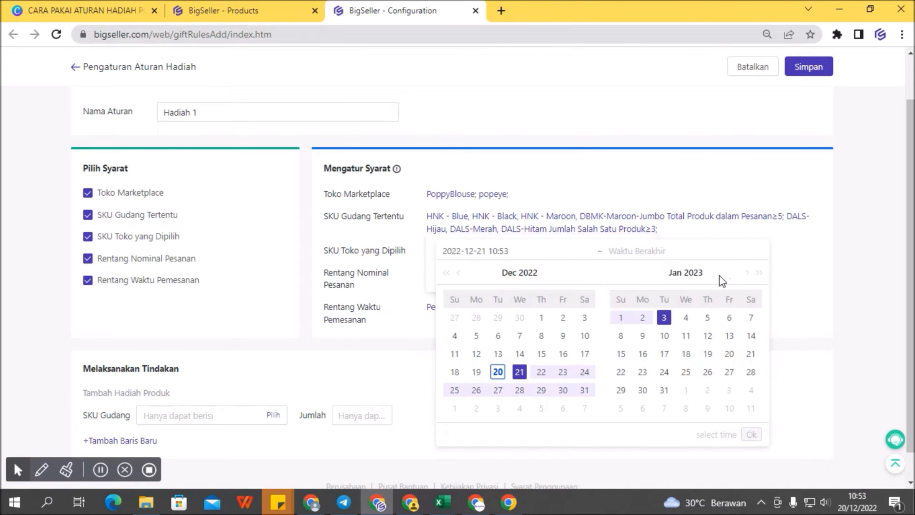
{"action": "left_click", "coordinate": [685, 317]}
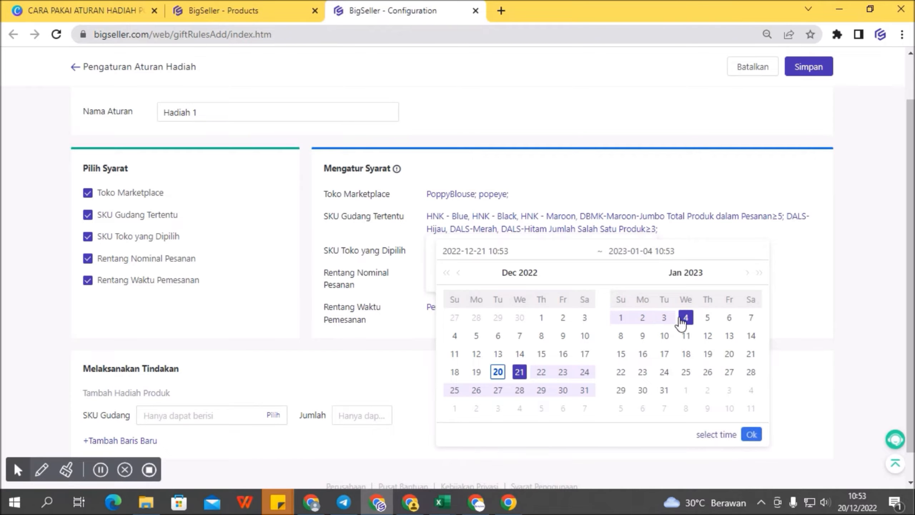
{"action": "left_click", "coordinate": [751, 433]}
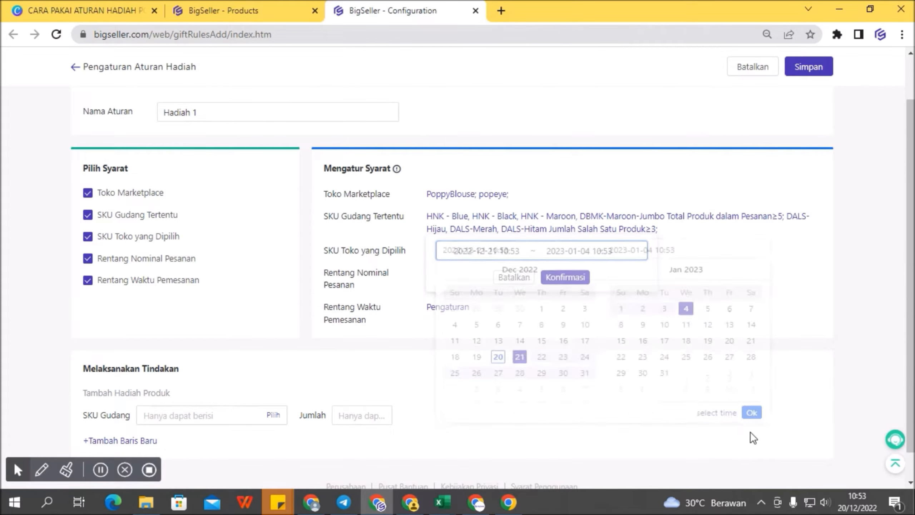
{"action": "left_click", "coordinate": [573, 280]}
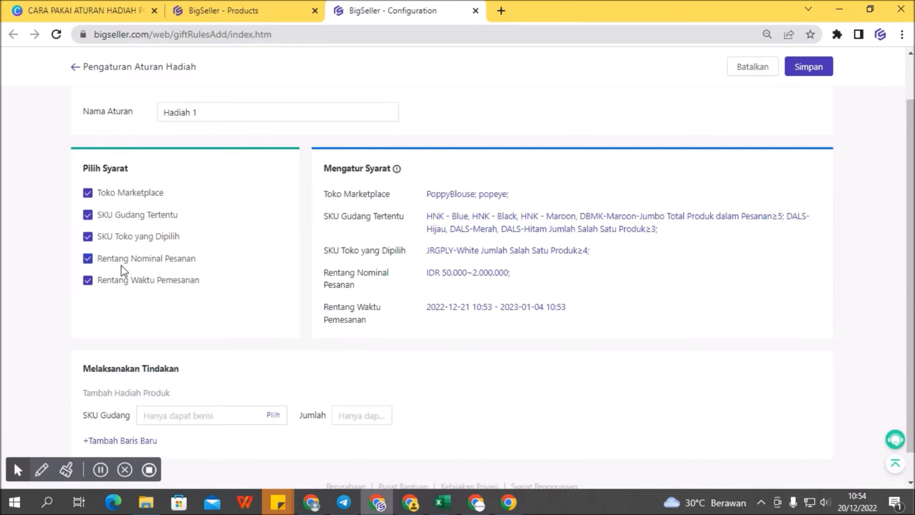
Choose DRSPLK-COKSU-Satu ukuran as the gift product's warehouse SKU under Melaksanakan Tindakan
{"action": "scroll", "coordinate": [320, 274], "scroll_direction": "down", "scroll_amount": 1}
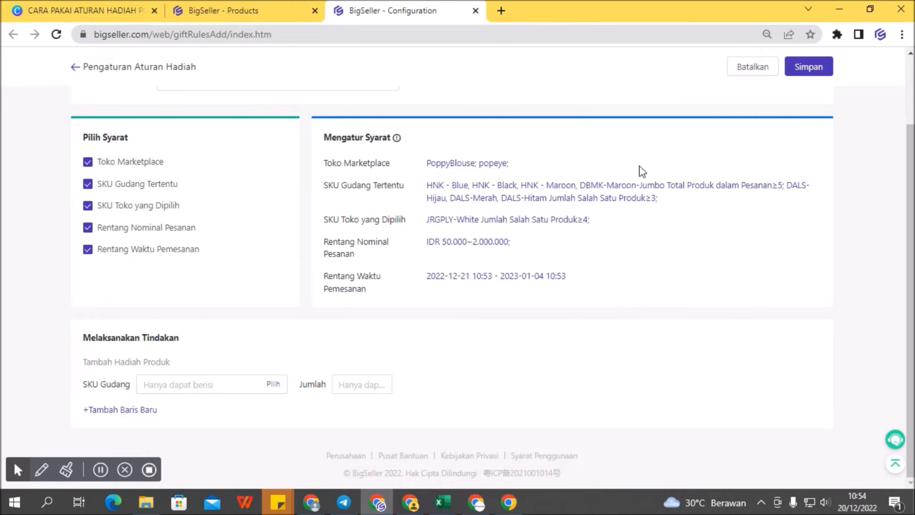
{"action": "scroll", "coordinate": [345, 229], "scroll_direction": "up", "scroll_amount": 1}
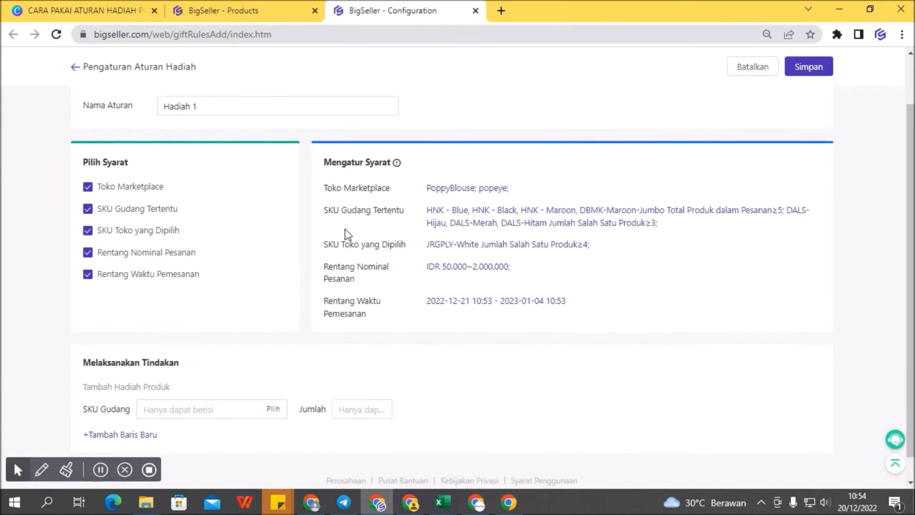
{"action": "scroll", "coordinate": [344, 229], "scroll_direction": "down", "scroll_amount": 1}
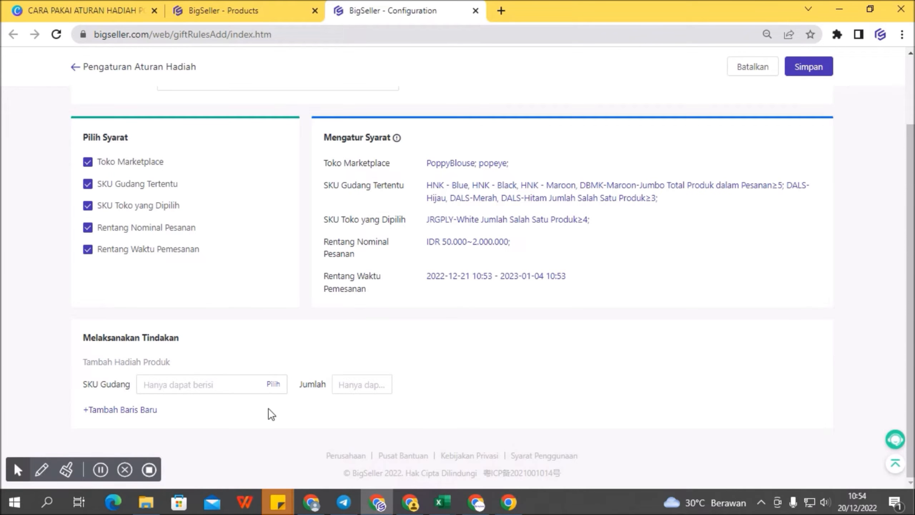
{"action": "left_click", "coordinate": [276, 384]}
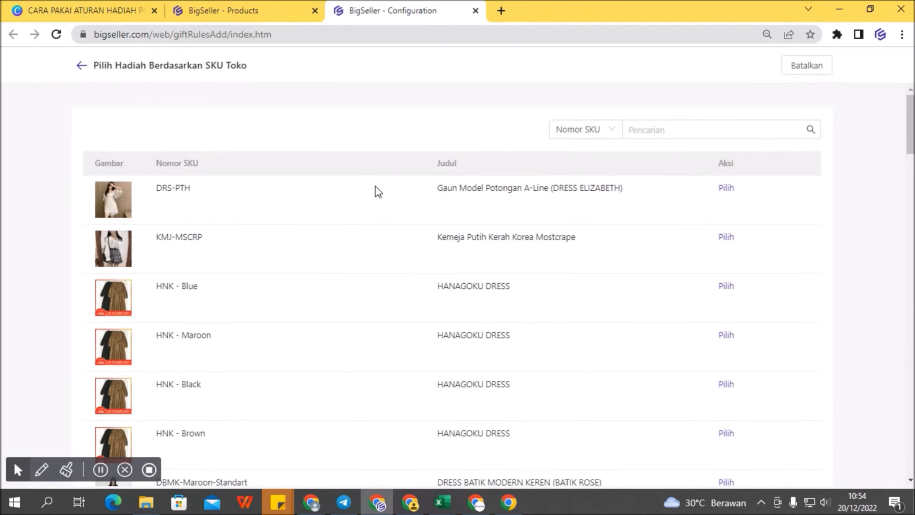
{"action": "scroll", "coordinate": [373, 202], "scroll_direction": "down", "scroll_amount": 10}
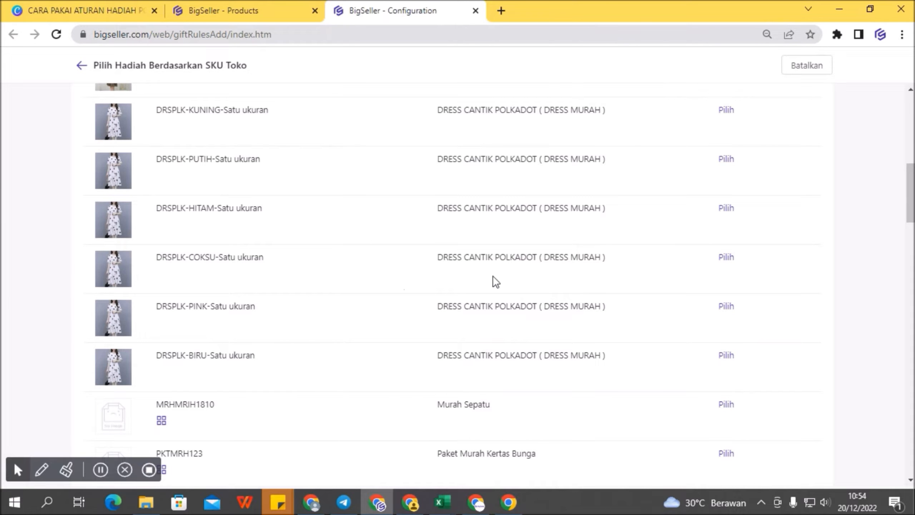
{"action": "left_click", "coordinate": [726, 259]}
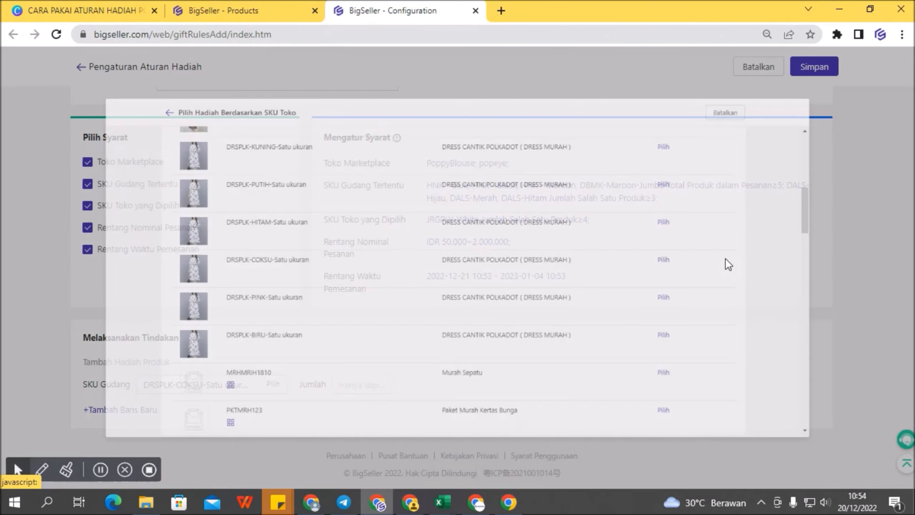
Set the gift quantity for DRSPLK-COKSU-Satu ukuran to 1 and add a second gift product row
{"action": "left_click", "coordinate": [374, 384]}
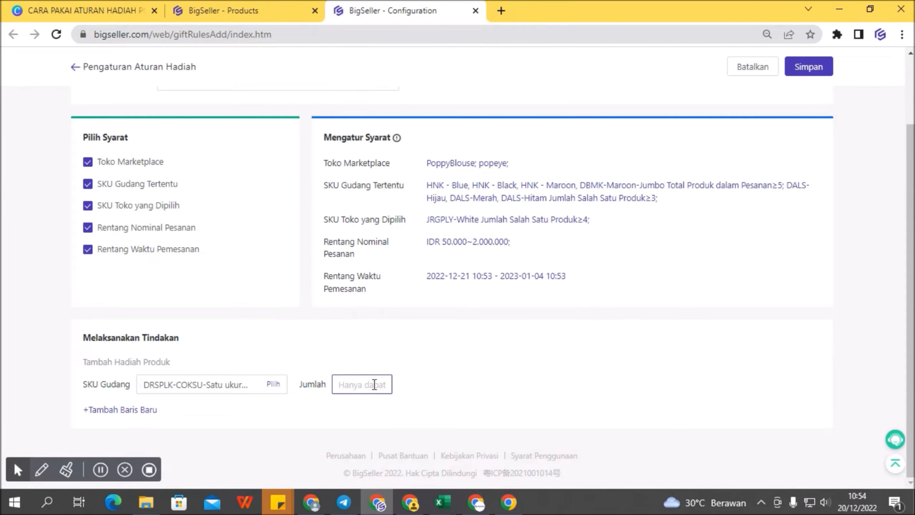
{"action": "type", "text": "12"}
{"action": "key", "text": "BackSpace"}
{"action": "type", "text": "12"}
{"action": "key", "text": "BackSpace"}
{"action": "key", "text": "BackSpace"}
{"action": "type", "text": "1"}
{"action": "left_click", "coordinate": [142, 411]}
{"action": "scroll", "coordinate": [163, 405], "scroll_direction": "down", "scroll_amount": 1}
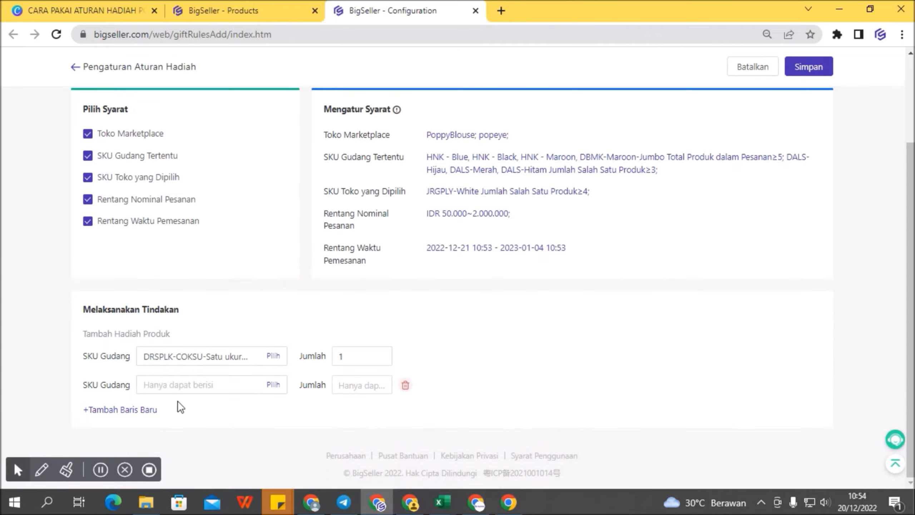
Add two more blank gift product rows and delete them
{"action": "left_click", "coordinate": [113, 409]}
{"action": "left_click", "coordinate": [142, 437]}
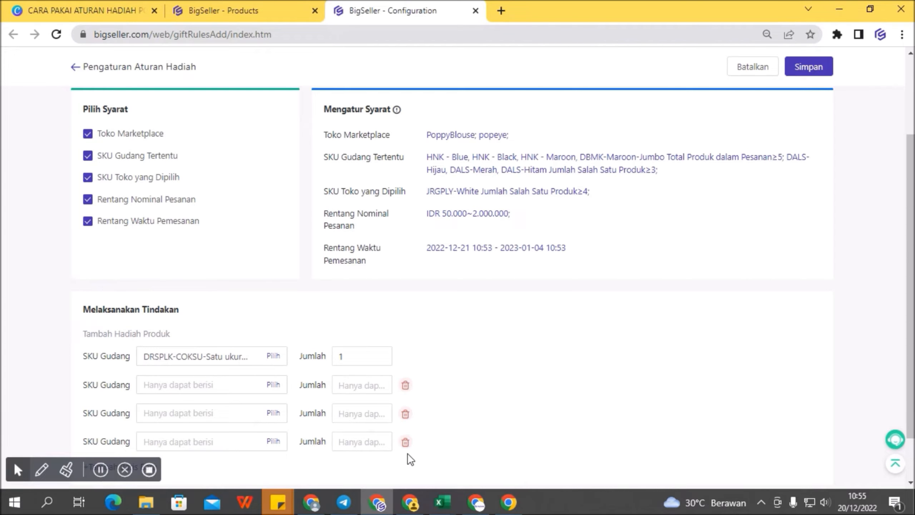
{"action": "left_click", "coordinate": [406, 442]}
{"action": "left_click", "coordinate": [406, 414]}
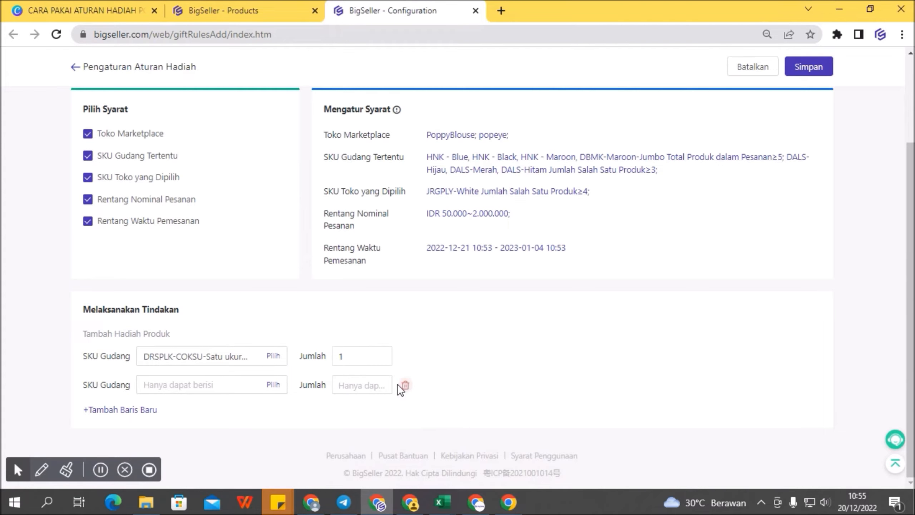
Choose DKRN-LISA DRESS - UNGU as the second gift product's warehouse SKU and set its quantity to 2
{"action": "left_click", "coordinate": [275, 385]}
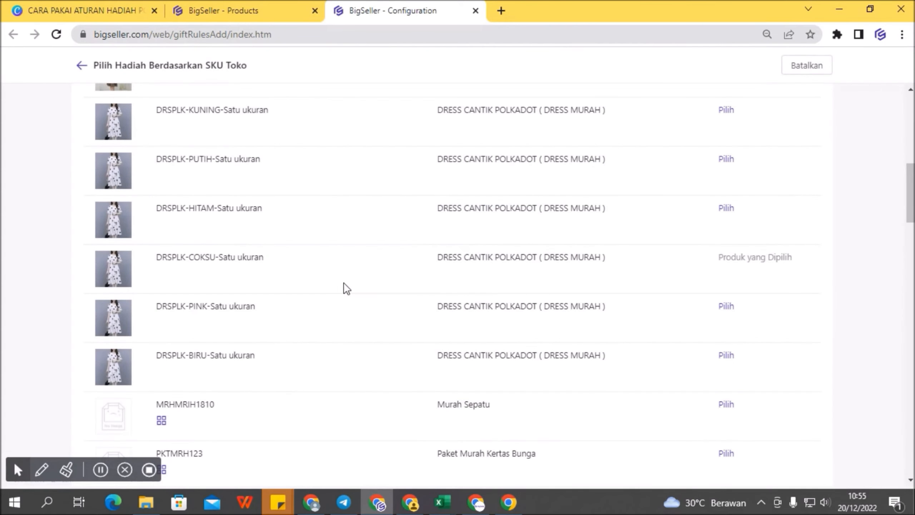
{"action": "scroll", "coordinate": [714, 222], "scroll_direction": "down", "scroll_amount": 8}
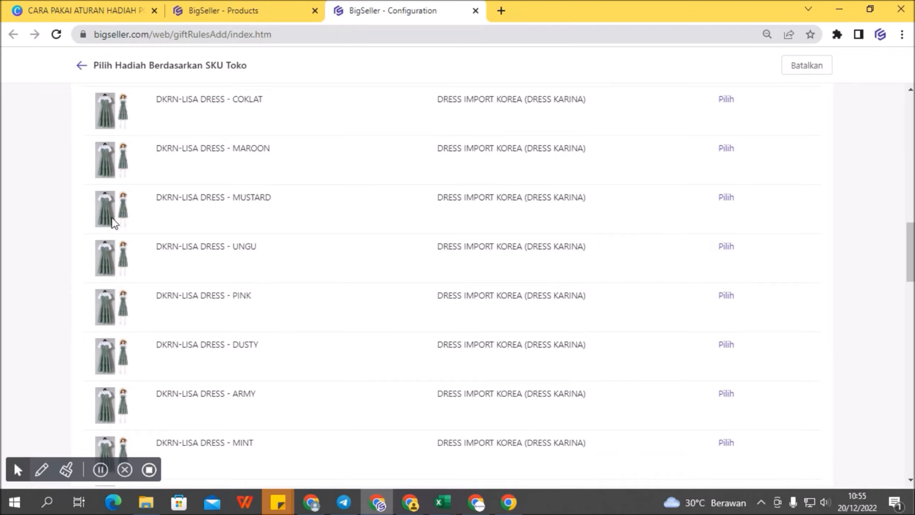
{"action": "left_click", "coordinate": [728, 248]}
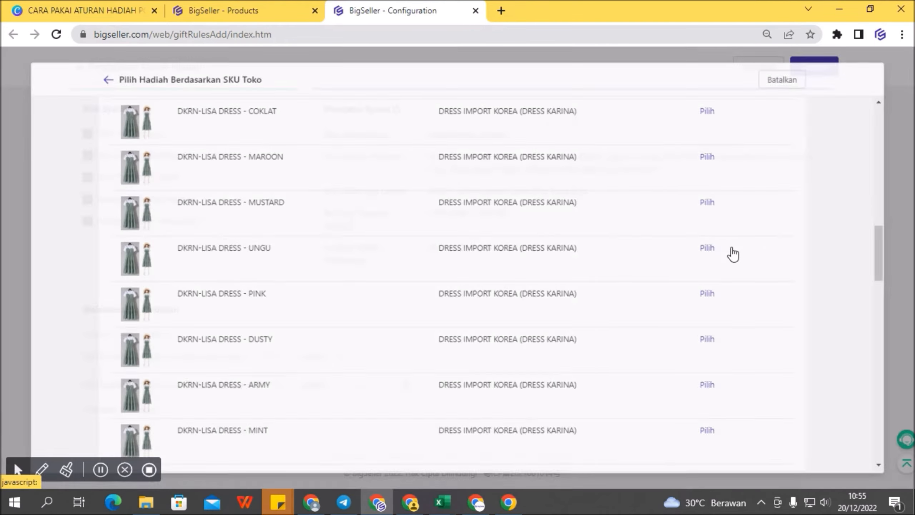
{"action": "left_click", "coordinate": [370, 386]}
{"action": "type", "text": "2"}
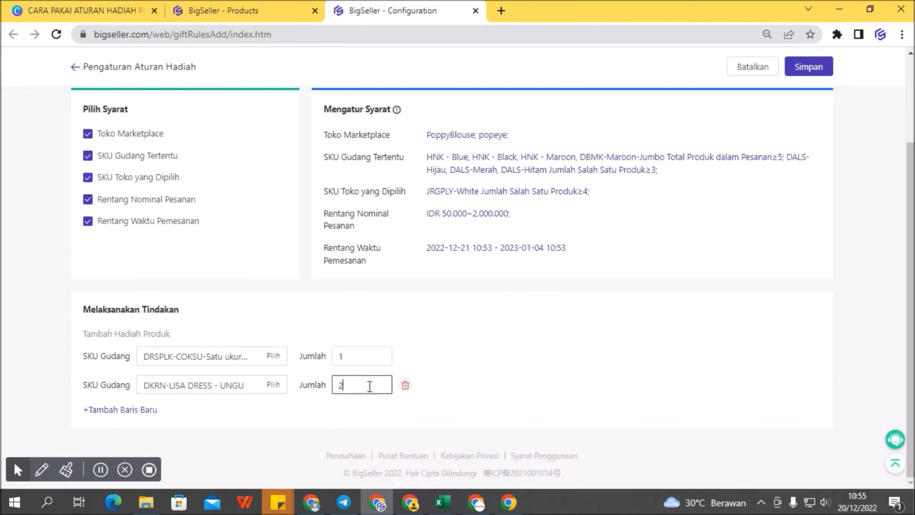
Save the Hadiah 1 rule and open the Aturan Hadiah list
{"action": "scroll", "coordinate": [796, 298], "scroll_direction": "up", "scroll_amount": 2}
{"action": "scroll", "coordinate": [795, 298], "scroll_direction": "up", "scroll_amount": 1}
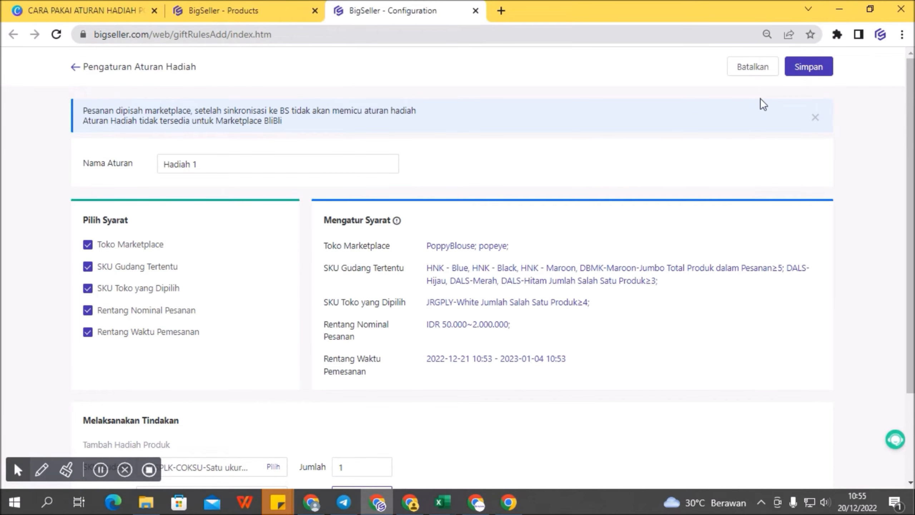
{"action": "left_click", "coordinate": [809, 67]}
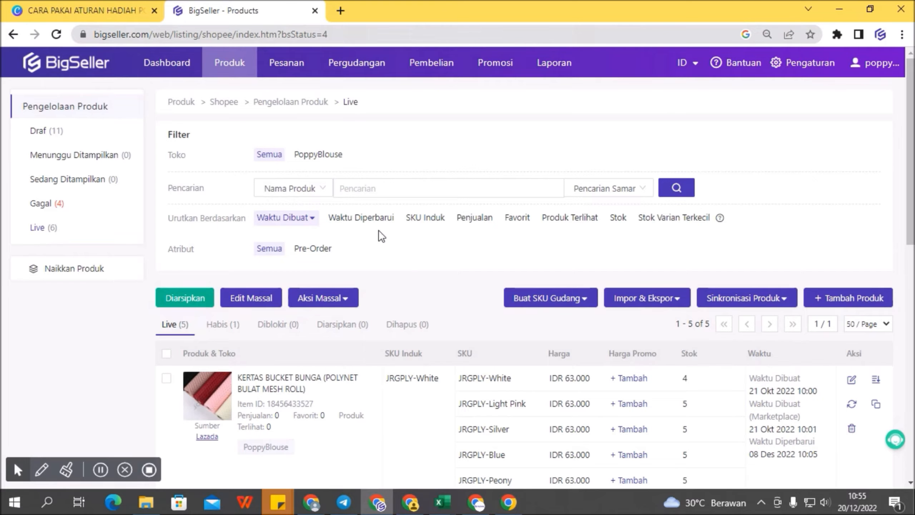
{"action": "mouse_move", "coordinate": [285, 65]}
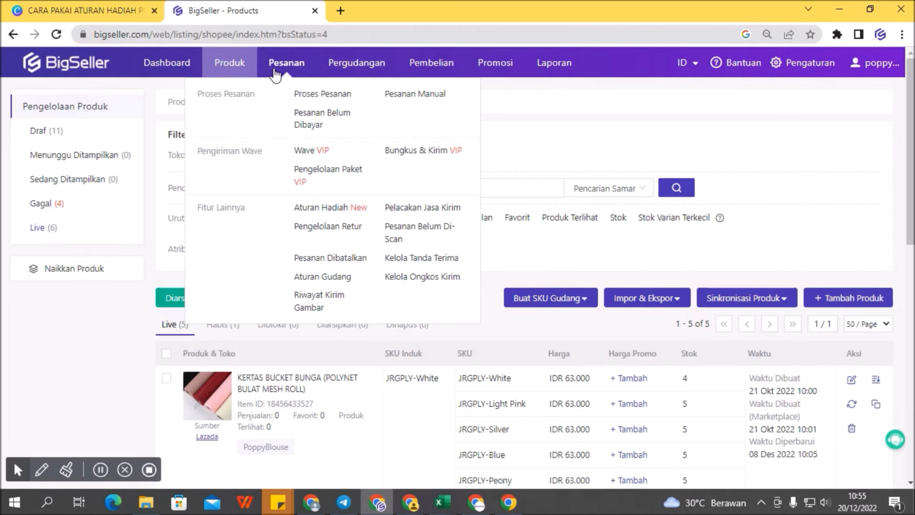
{"action": "left_click", "coordinate": [358, 216]}
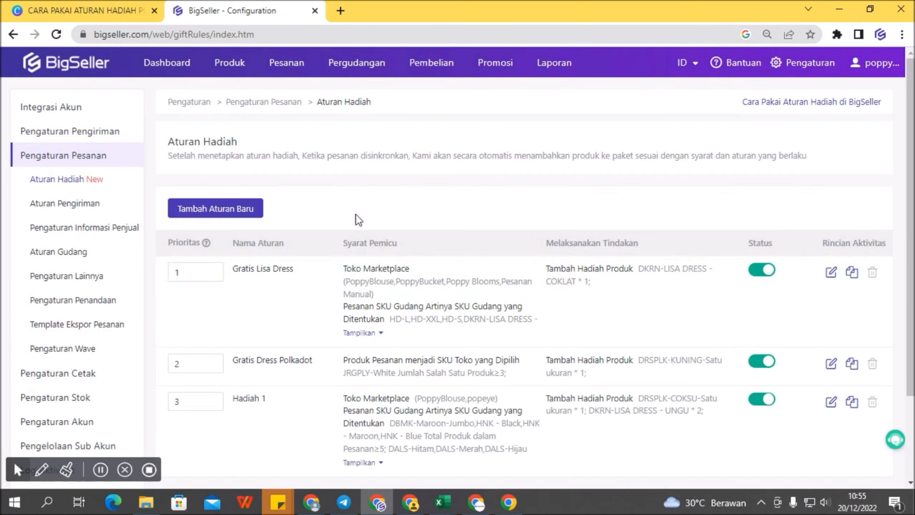
Set the priority of the Hadiah 1 rule to 1
{"action": "scroll", "coordinate": [463, 366], "scroll_direction": "down", "scroll_amount": 2}
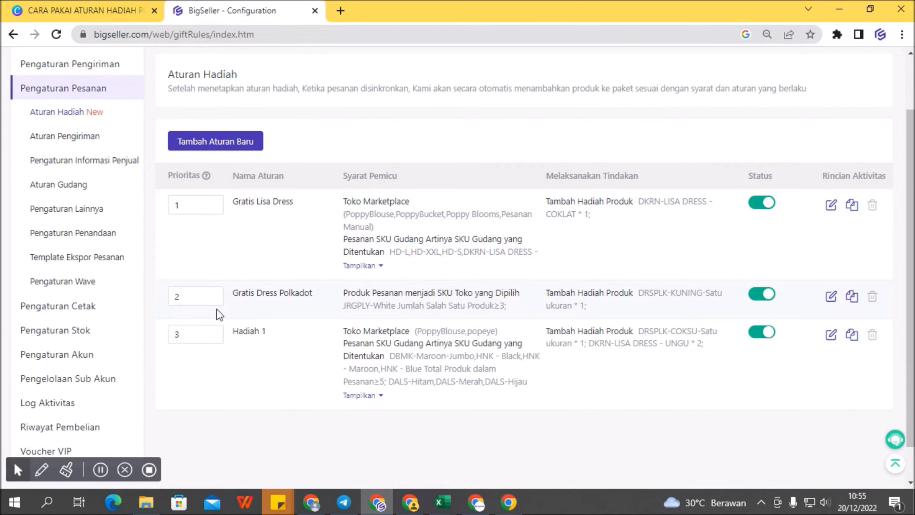
{"action": "left_click", "coordinate": [197, 335]}
{"action": "left_click", "coordinate": [56, 34]}
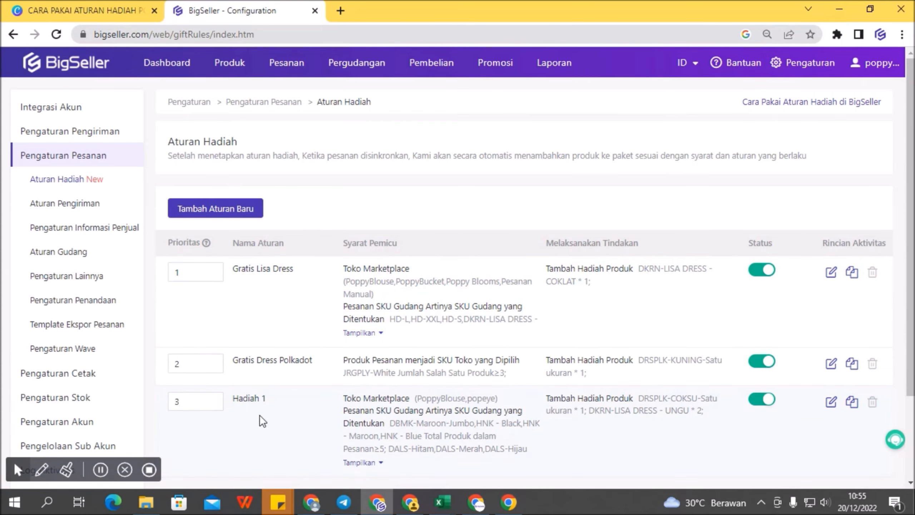
{"action": "left_click", "coordinate": [195, 407]}
{"action": "left_click", "coordinate": [203, 423]}
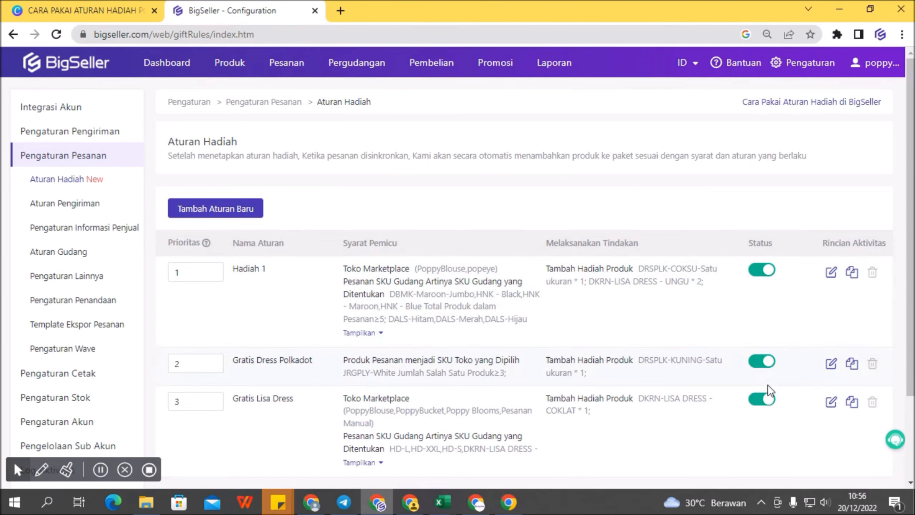
Disable the Gratis Dress Polkadot and Gratis Lisa Dress gift rules
{"action": "left_click", "coordinate": [762, 361]}
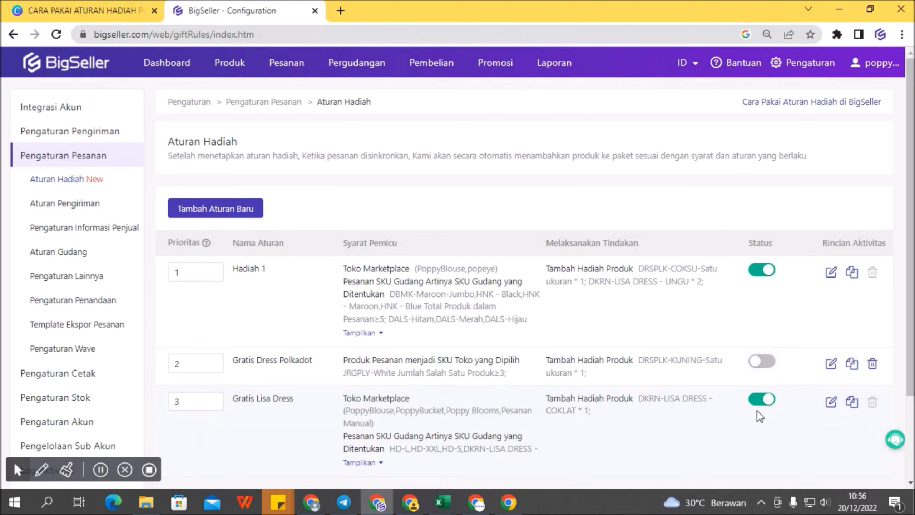
{"action": "left_click", "coordinate": [761, 400]}
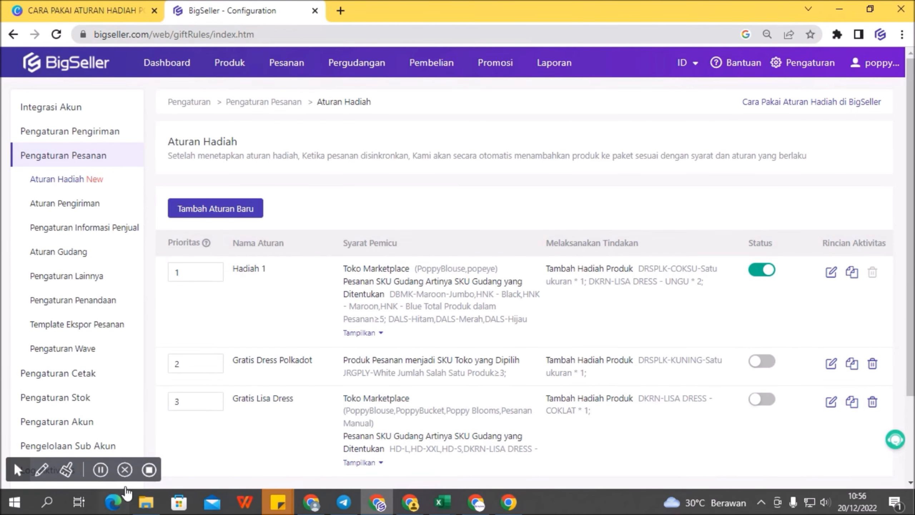
{"action": "left_click", "coordinate": [100, 469]}
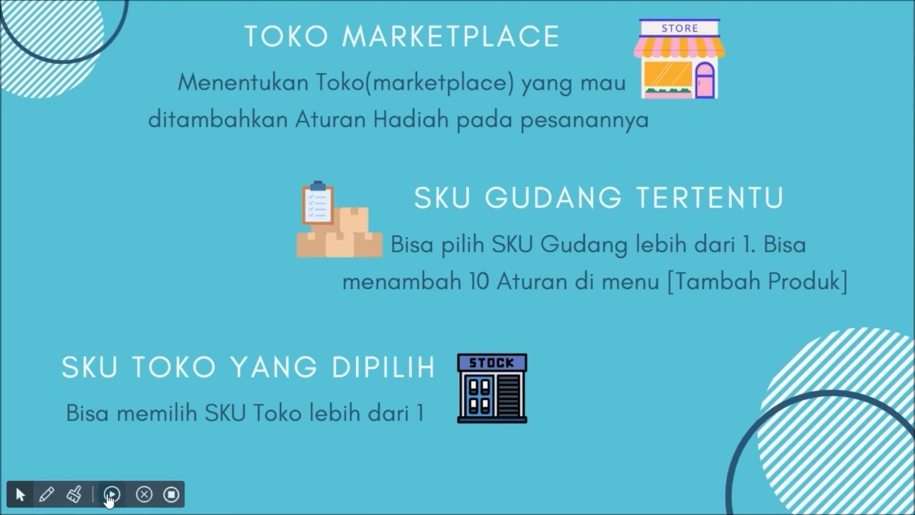
{"action": "left_click", "coordinate": [110, 496]}
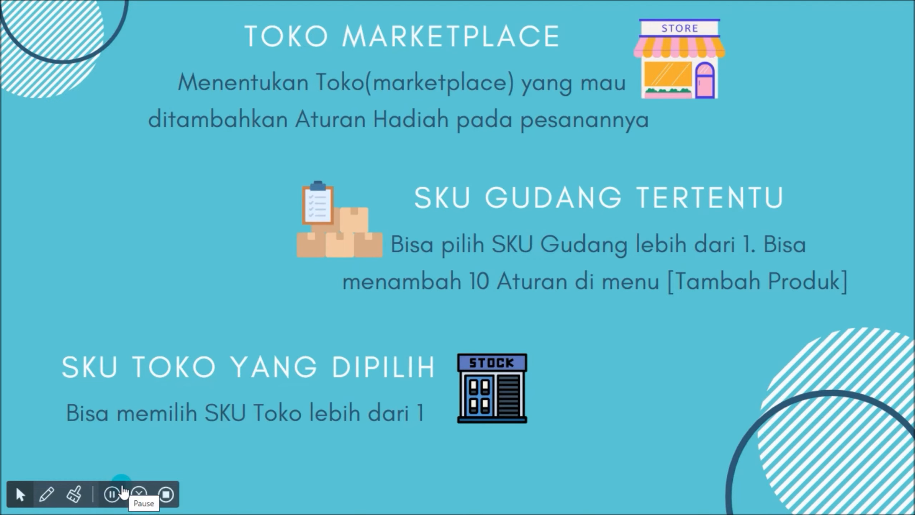